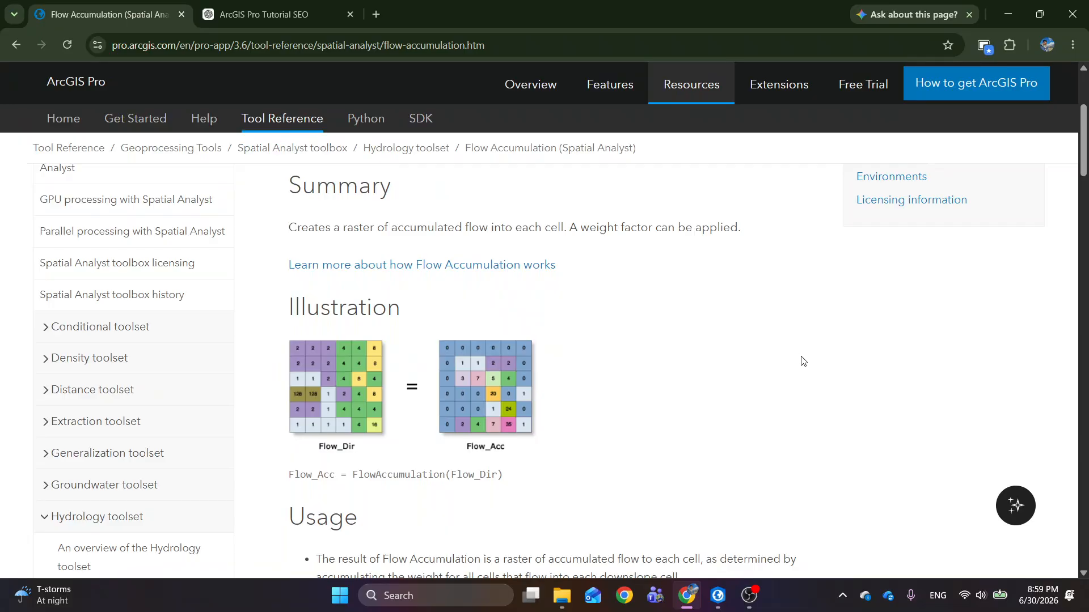
Step: Switch to ArcGIS Pro and display the list of geoprocessing toolboxes
click(720, 594)
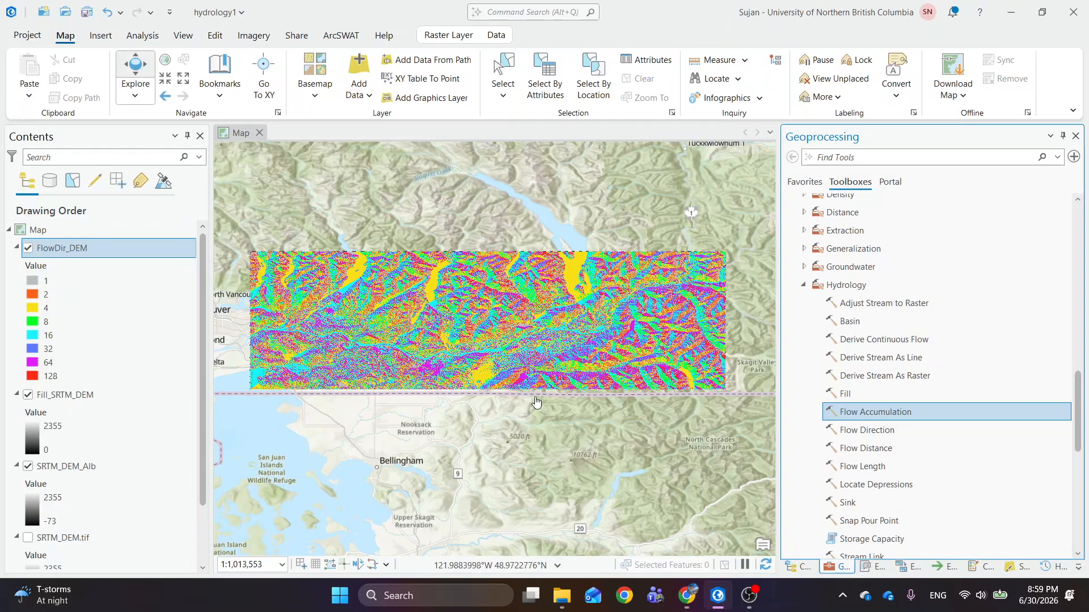
scroll(840, 349, up, 8)
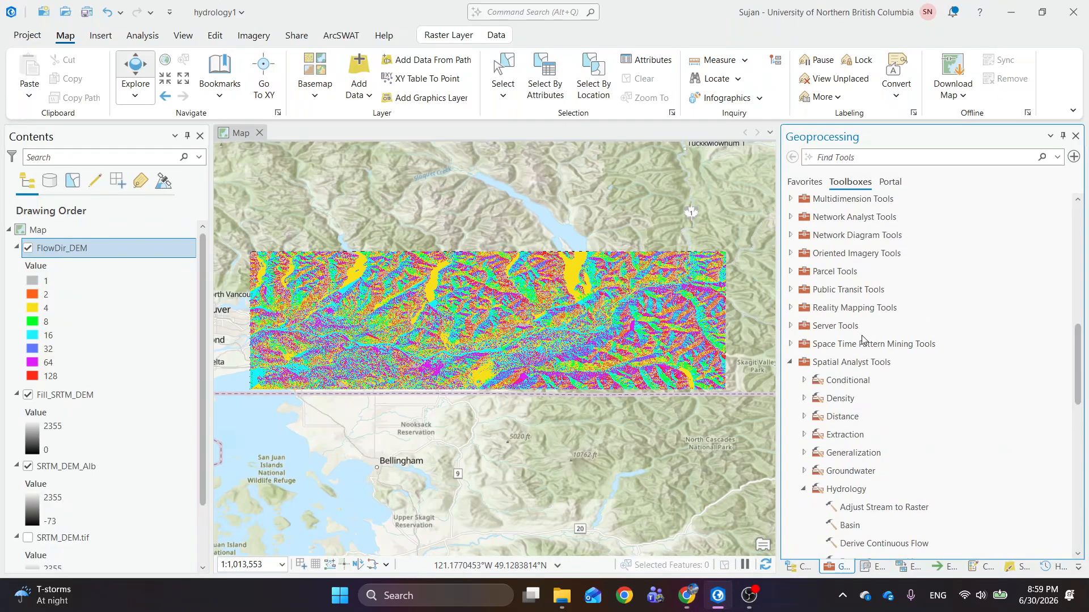
scroll(866, 342, up, 5)
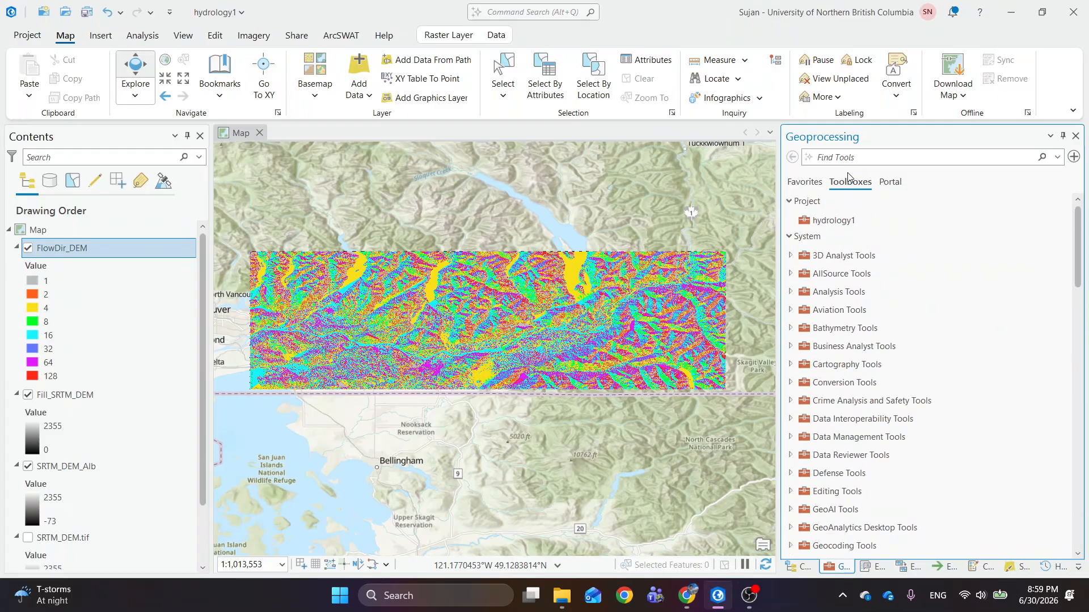
click(127, 37)
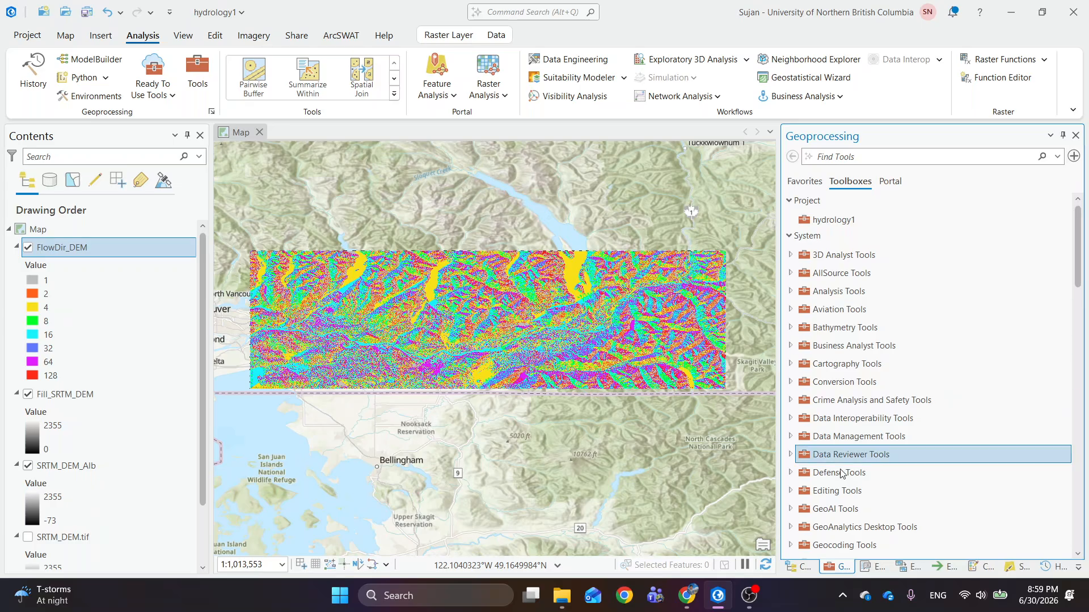
click(804, 183)
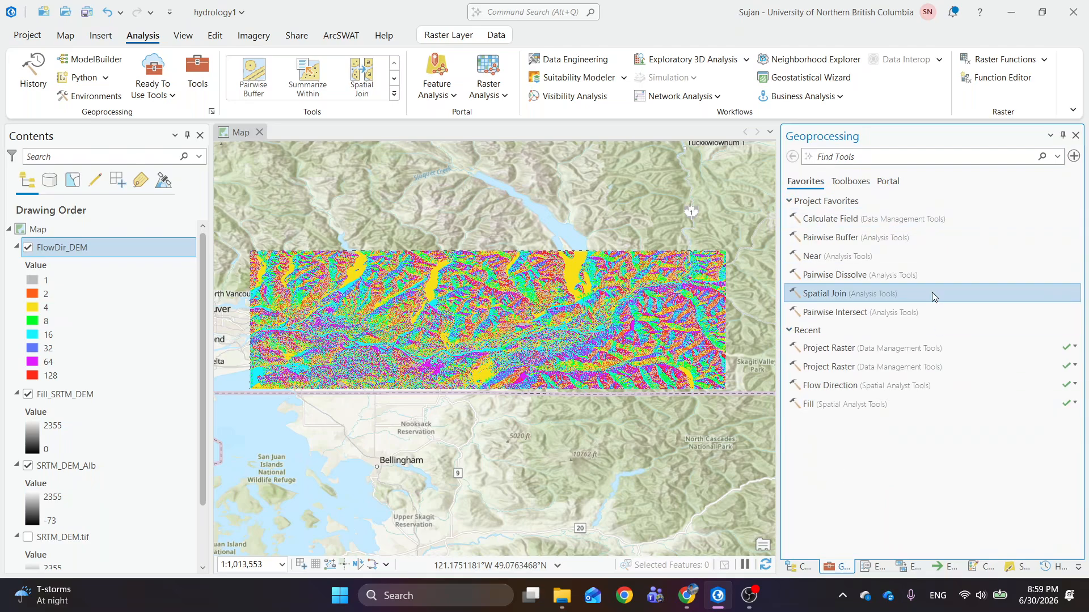
click(851, 181)
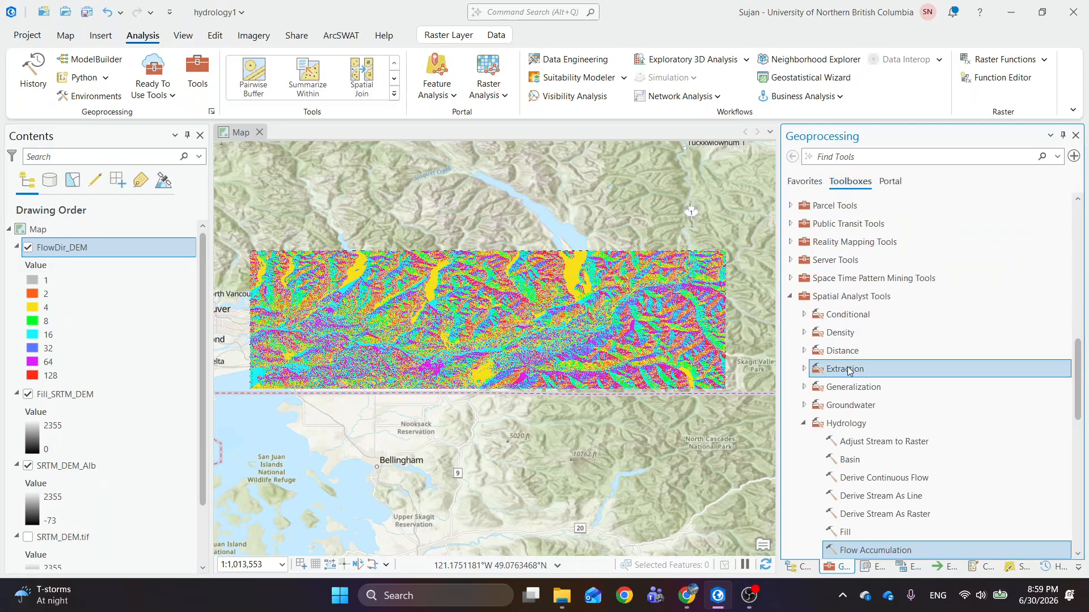
Step: Expand the Hydrology toolset within the Spatial Analyst Tools toolbox
scroll(848, 369, up, 5)
scroll(847, 369, up, 5)
scroll(848, 369, down, 10)
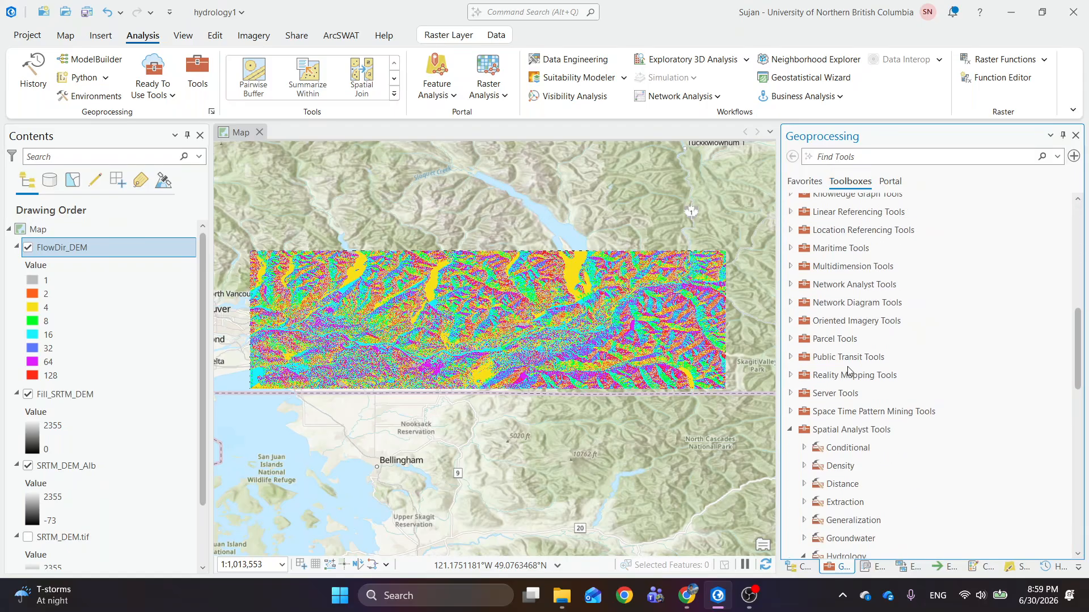
double_click(837, 329)
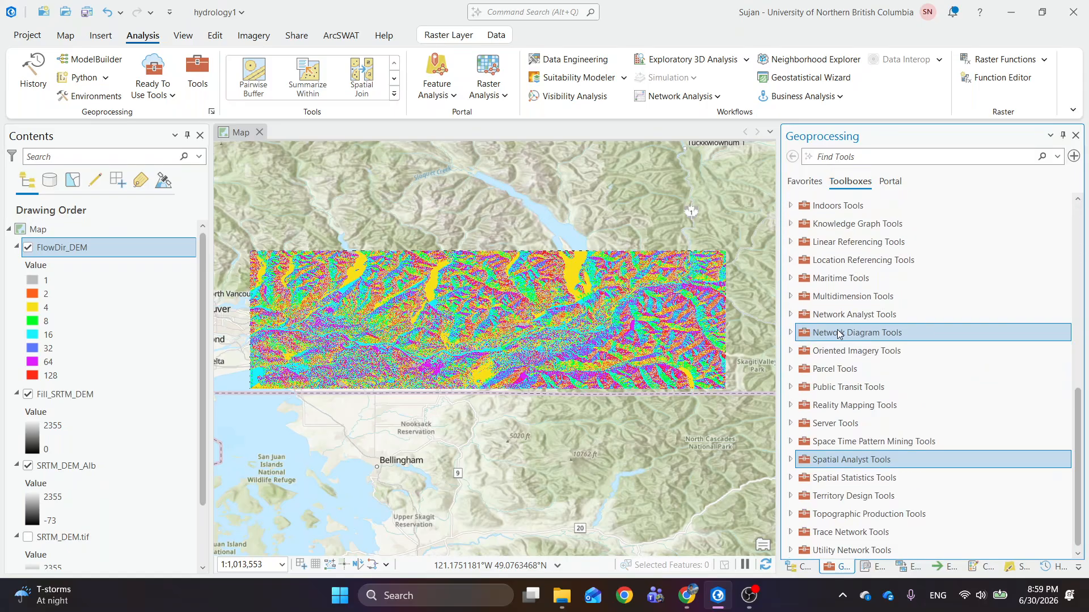
double_click(840, 460)
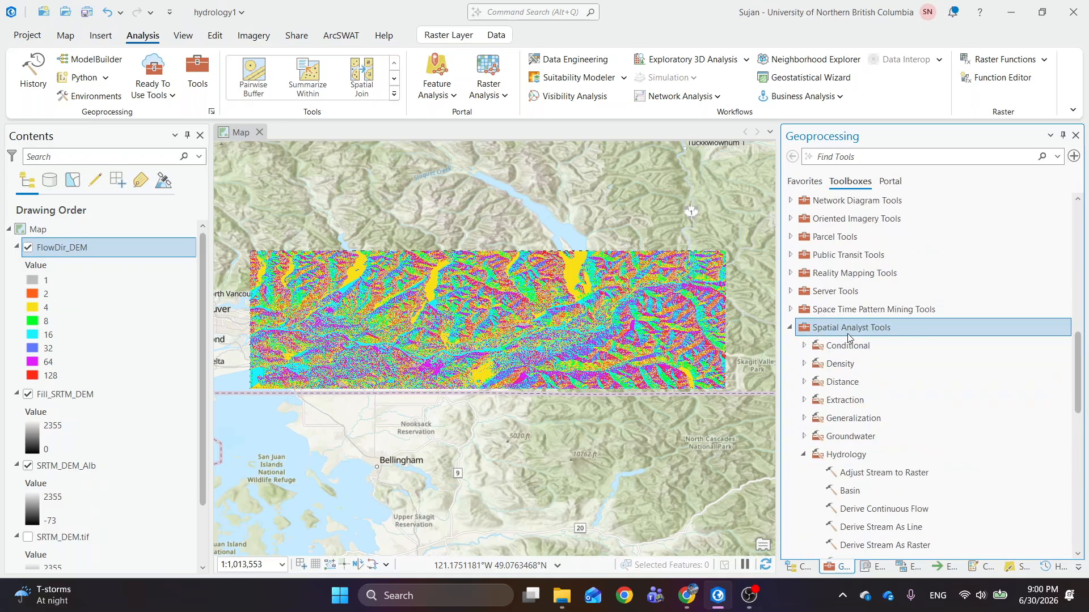
double_click(862, 459)
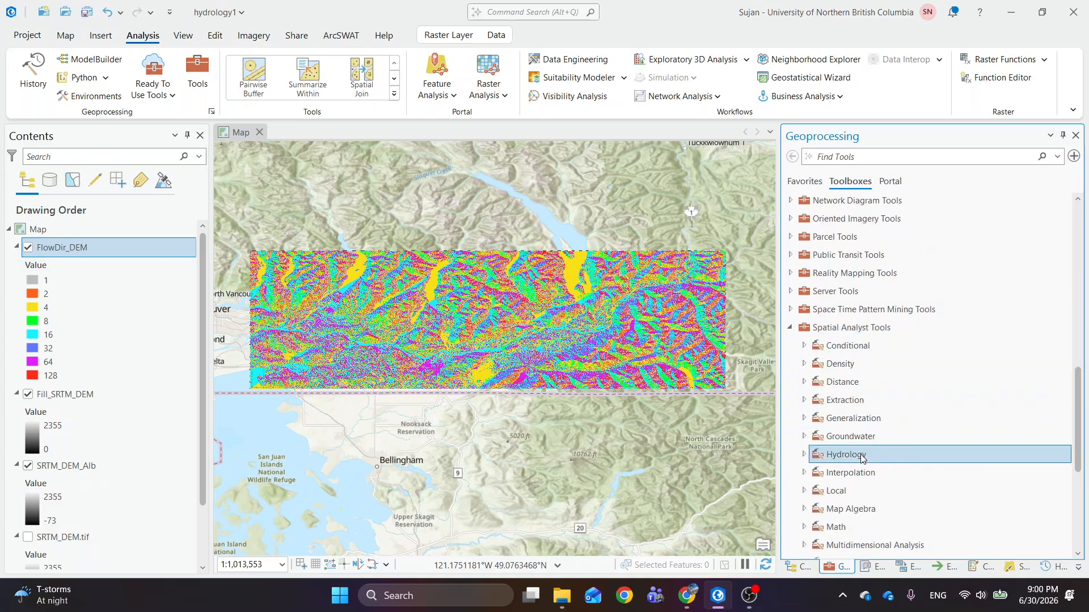
scroll(863, 442, down, 3)
double_click(834, 322)
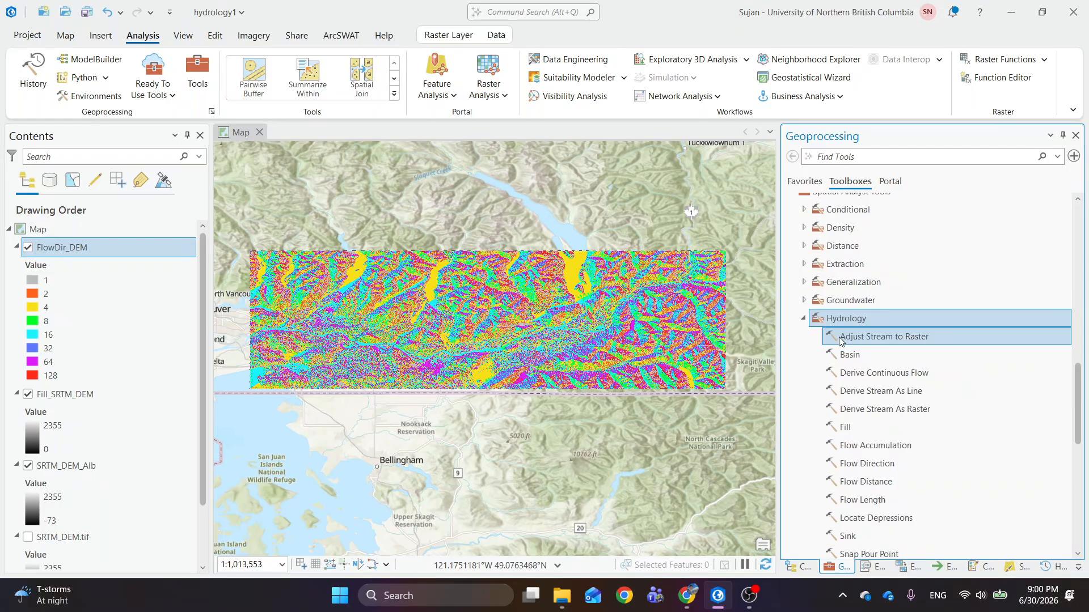
scroll(898, 470, down, 3)
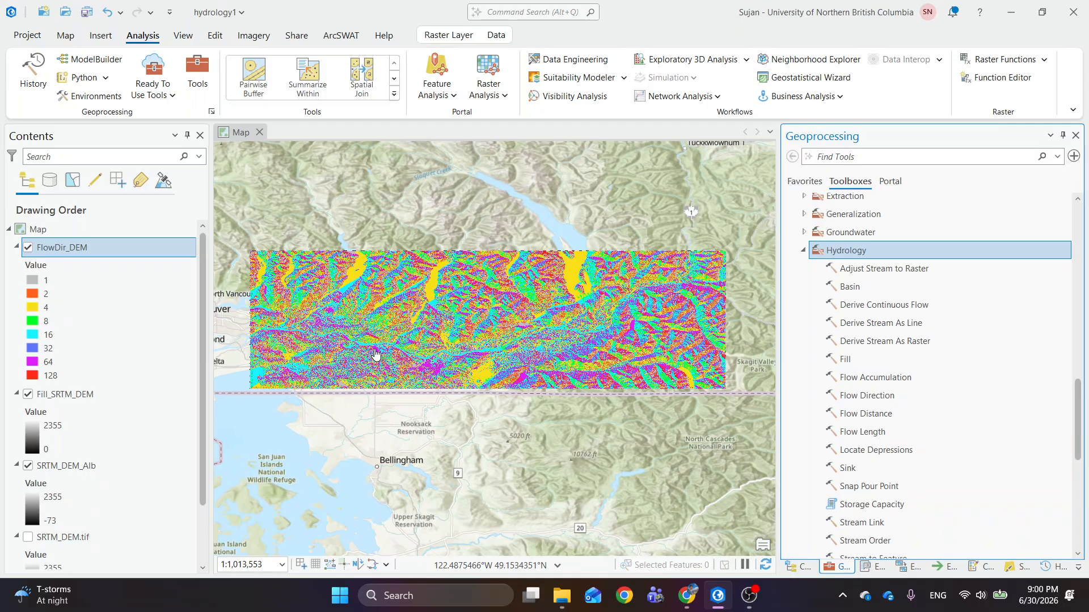
Step: Select the FlowDir_DEM layer and open the Flow Accumulation tool from the Hydrology toolset
click(64, 395)
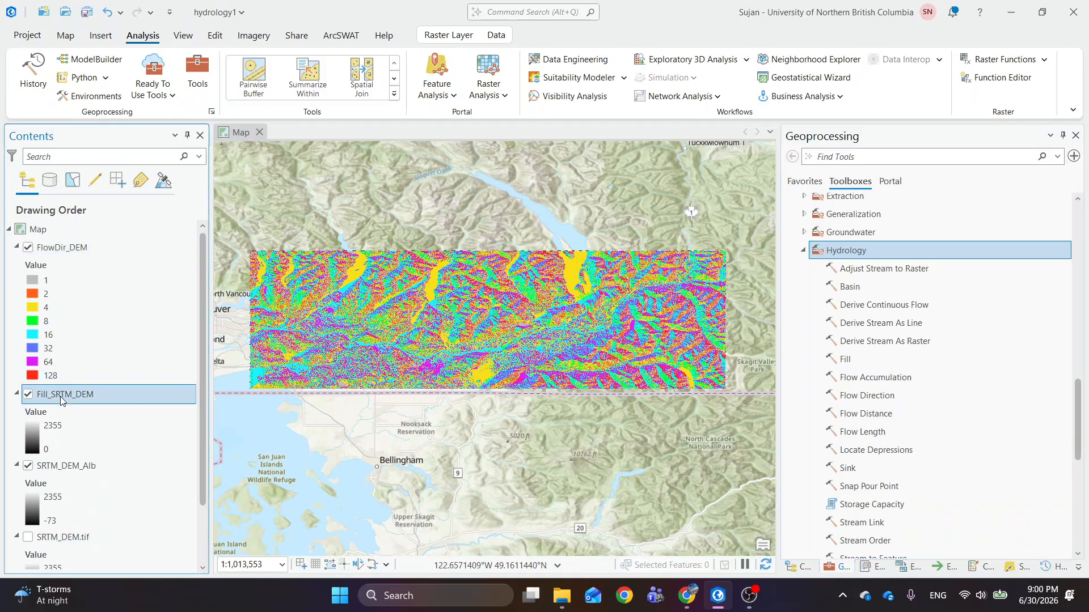
click(53, 249)
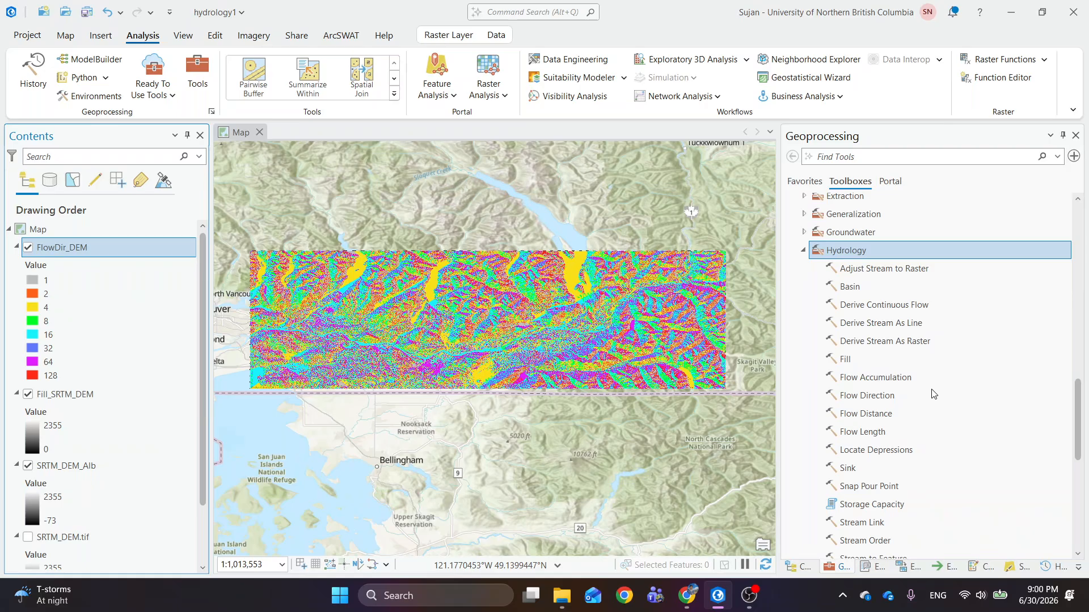
click(871, 383)
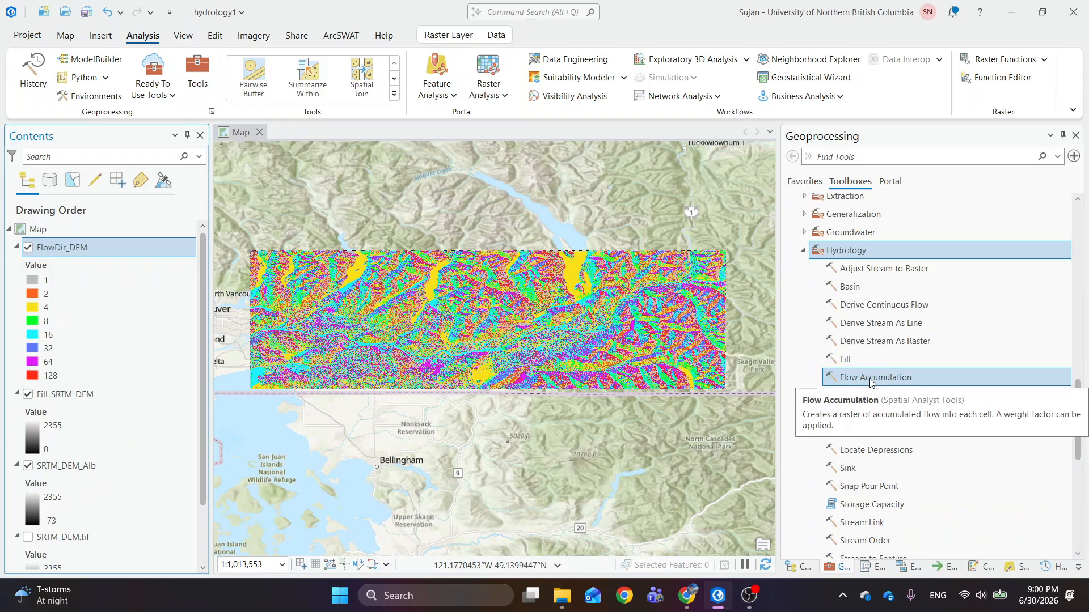
double_click(881, 378)
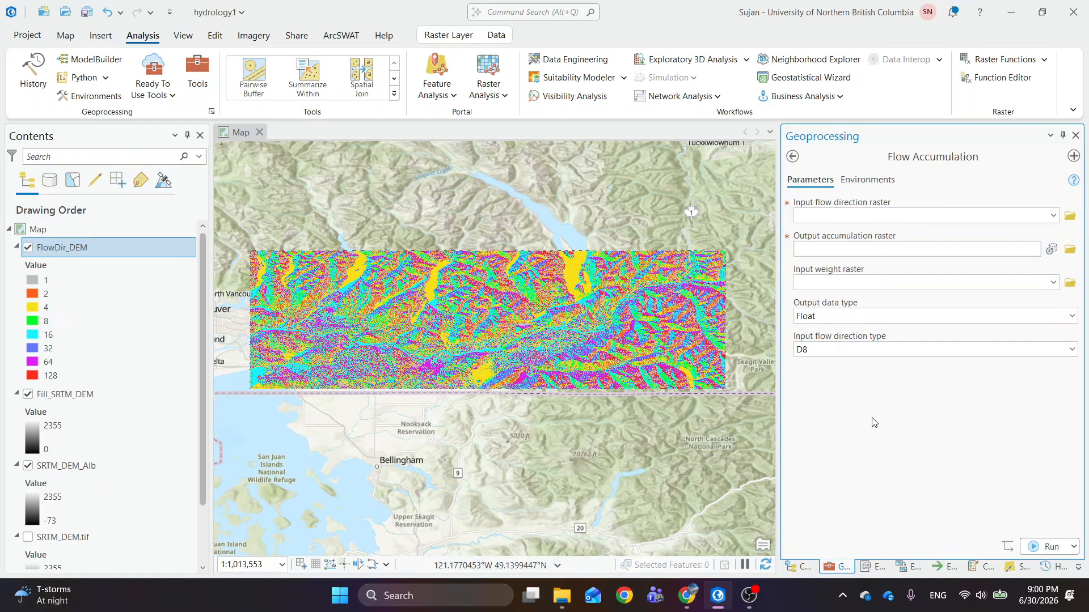
Step: Use FlowDir_DEM as the input flow direction raster and name the output accumulation raster FlowAcc_DEM
click(1053, 217)
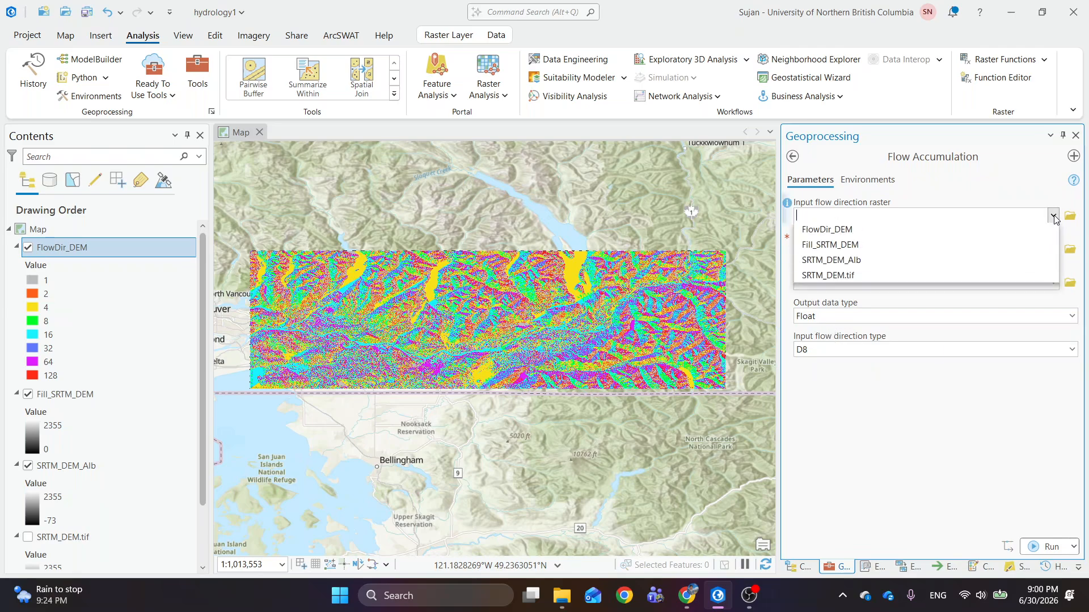
click(828, 233)
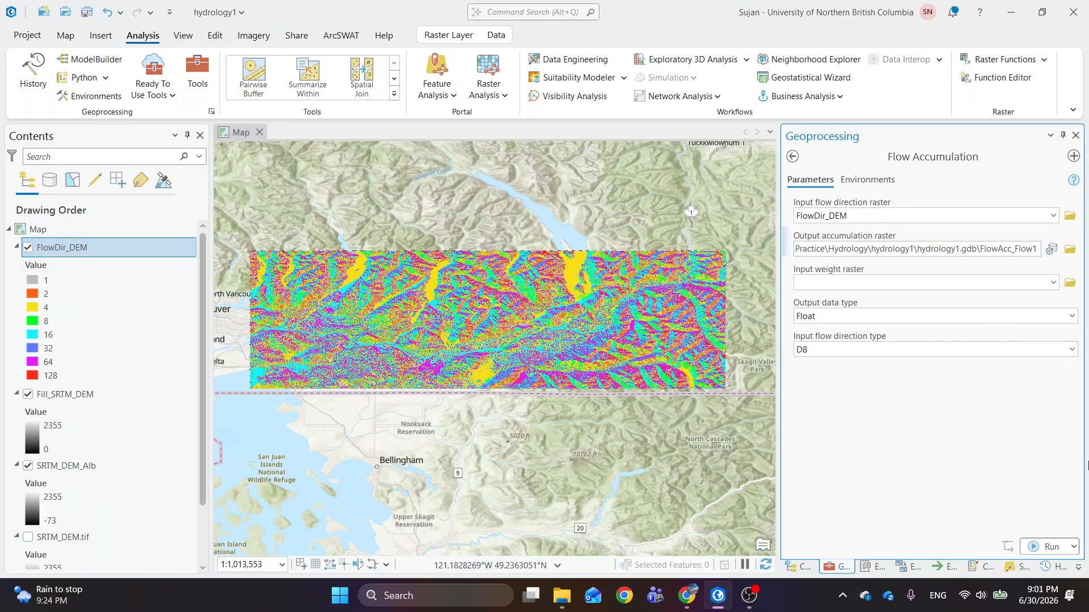
key(BackSpace)
key(BackSpace)
key(BackSpace)
key(BackSpace)
key(BackSpace)
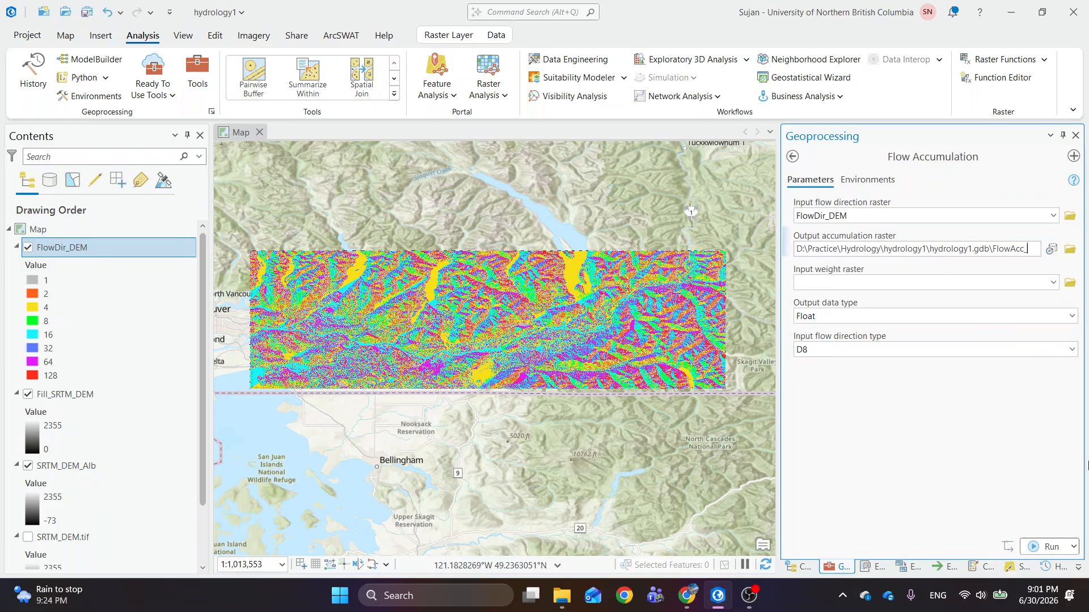
text(DE)
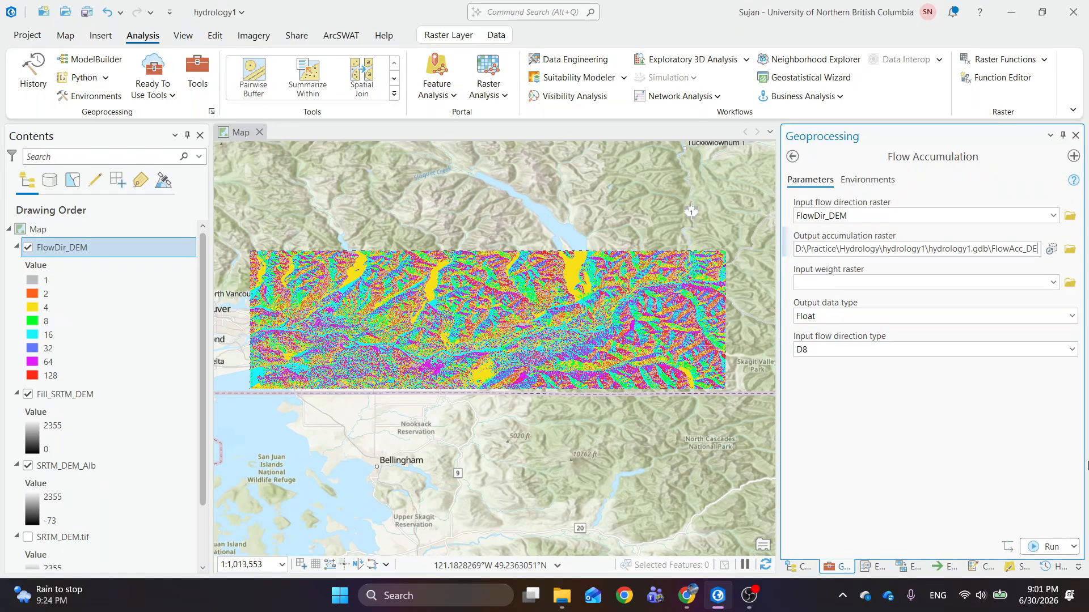
text(M)
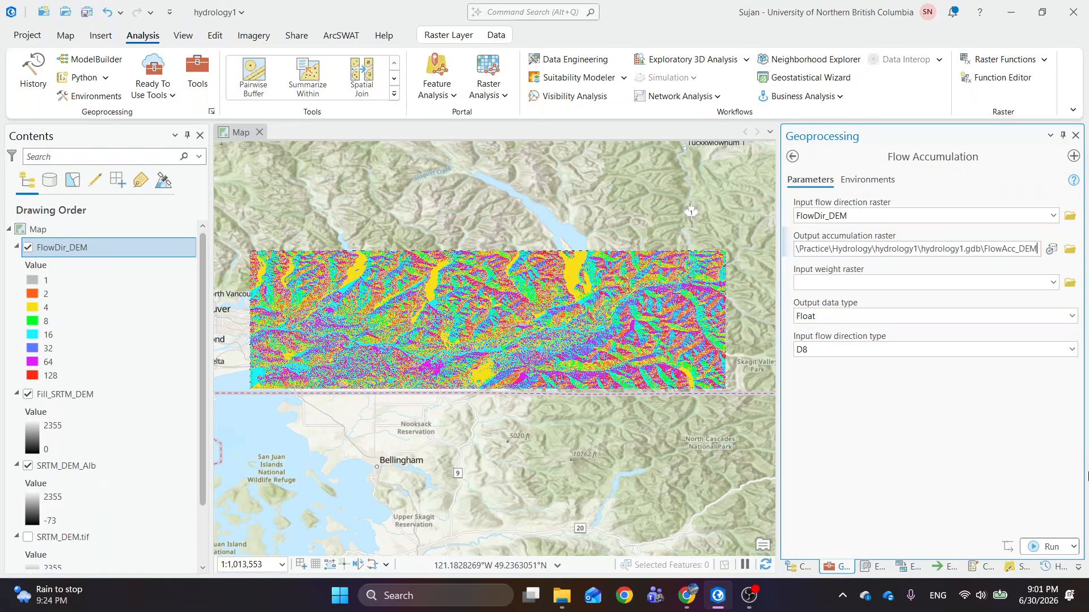
click(850, 410)
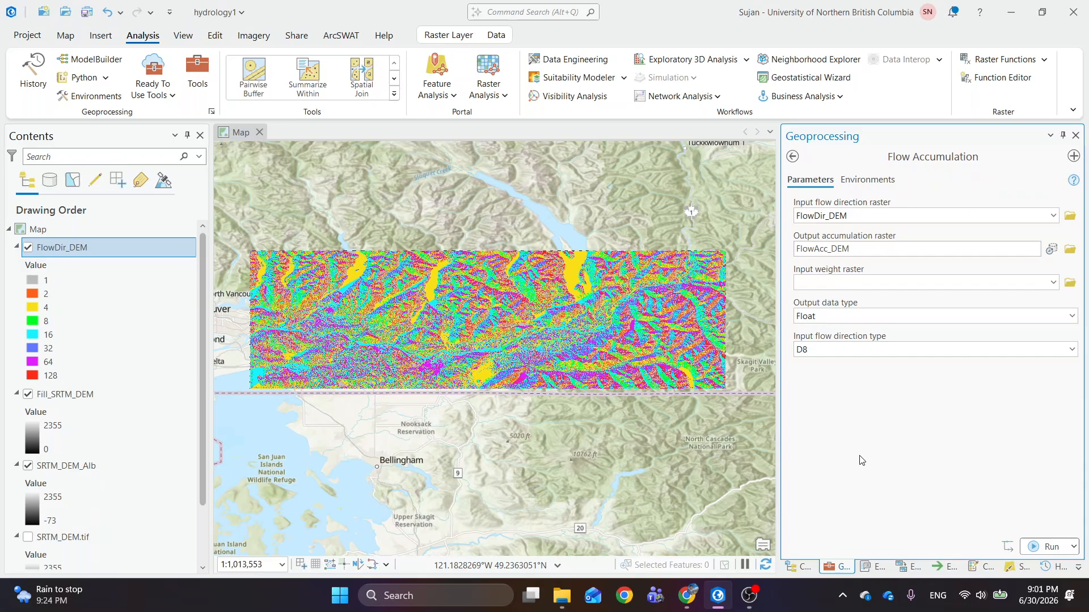
Step: Choose Float as the output data type and D8 as the input flow direction type
mouse_move(821, 272)
click(1071, 316)
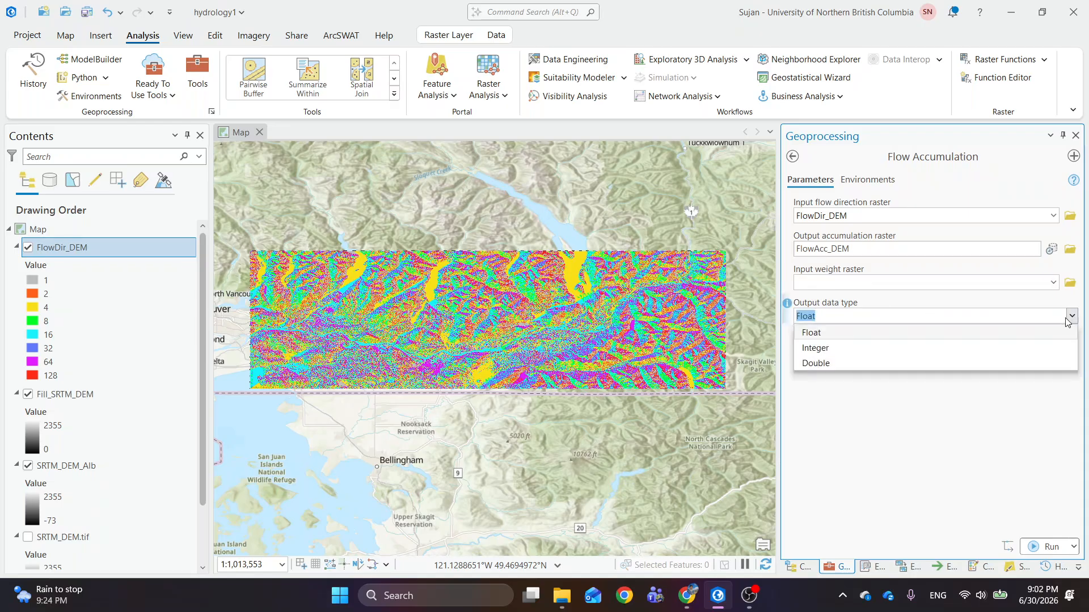
click(831, 336)
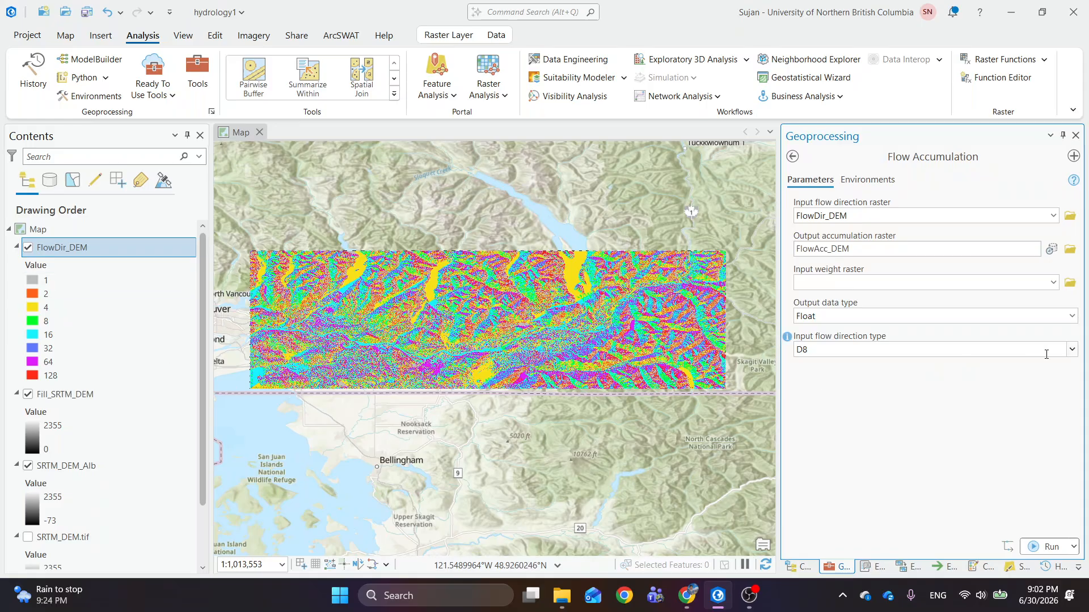
click(959, 350)
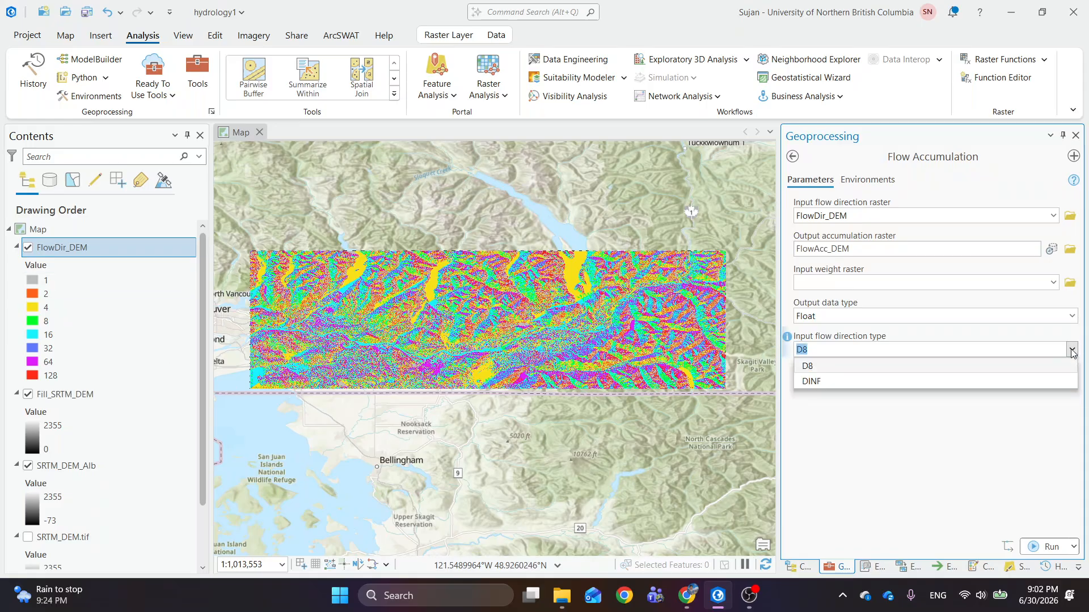
click(859, 373)
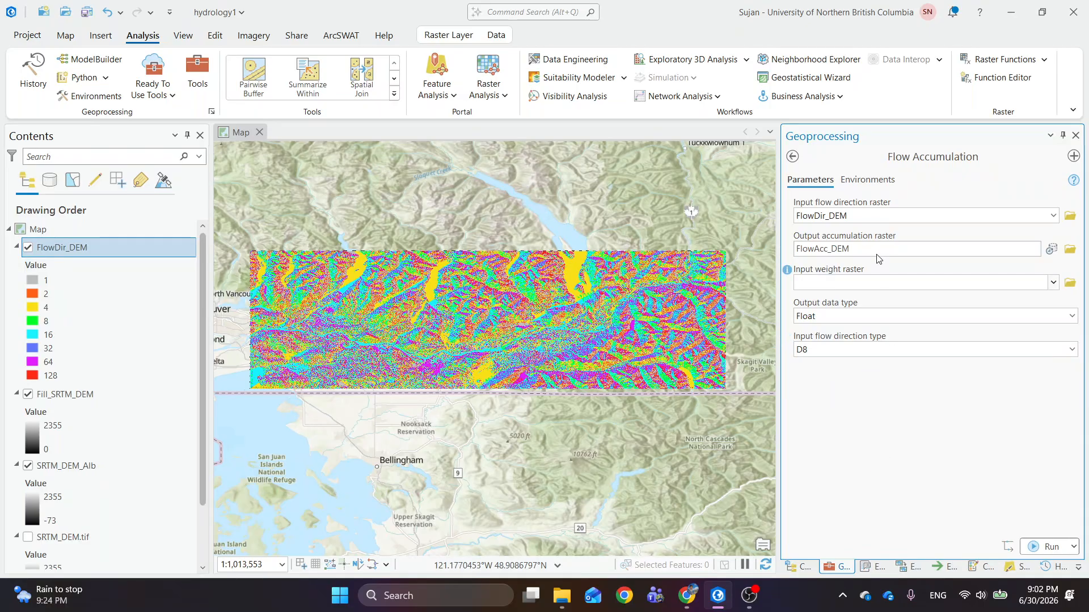
Step: Set FlowDir_DEM as the snap raster in the tool's environment settings and run Flow Accumulation
click(864, 181)
scroll(884, 448, down, 5)
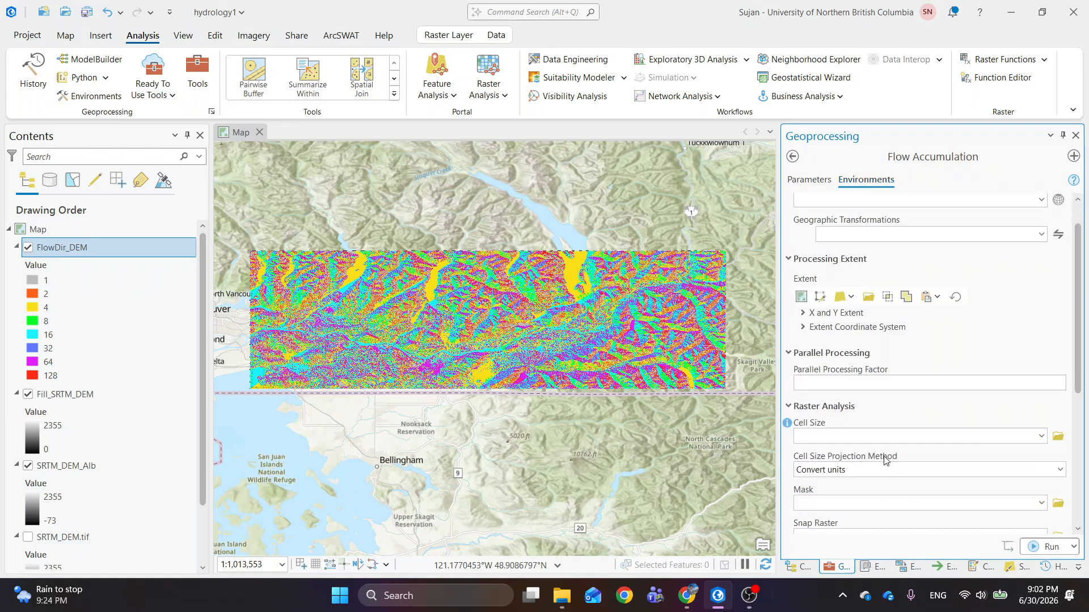
click(1041, 401)
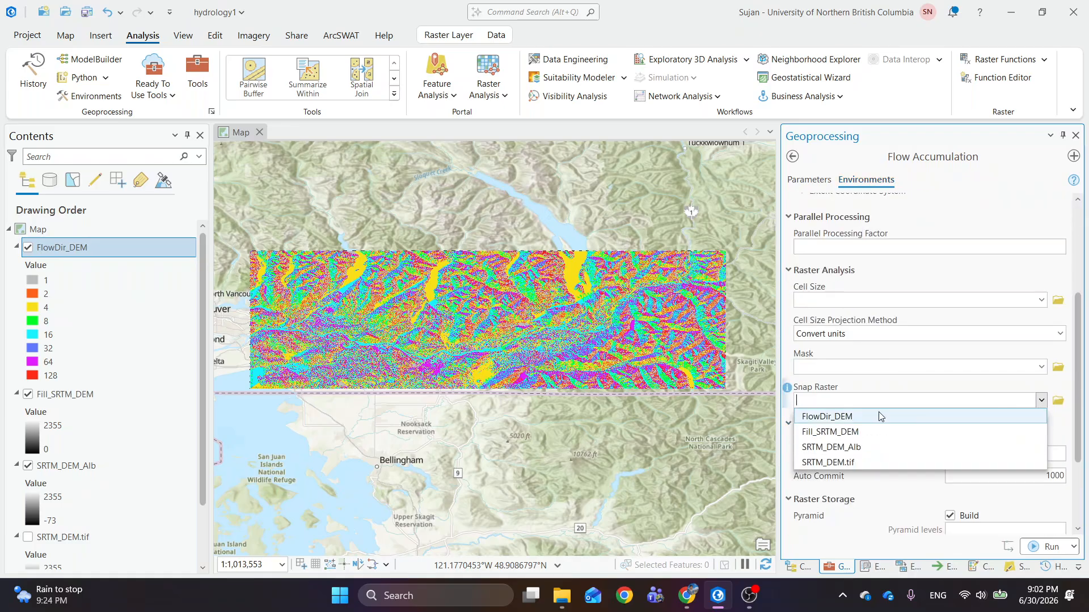
click(842, 418)
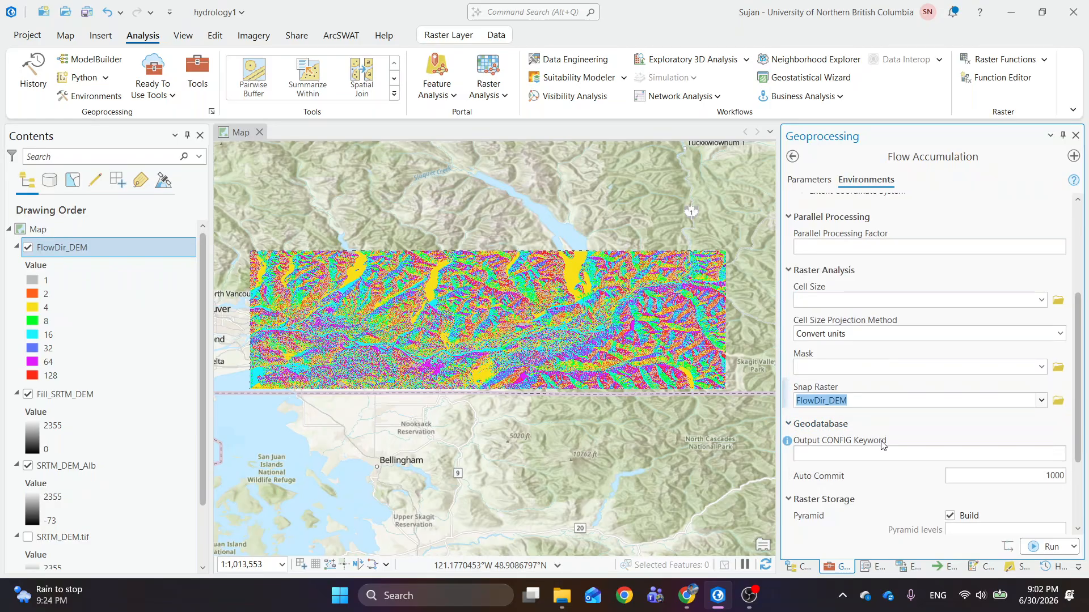
click(806, 185)
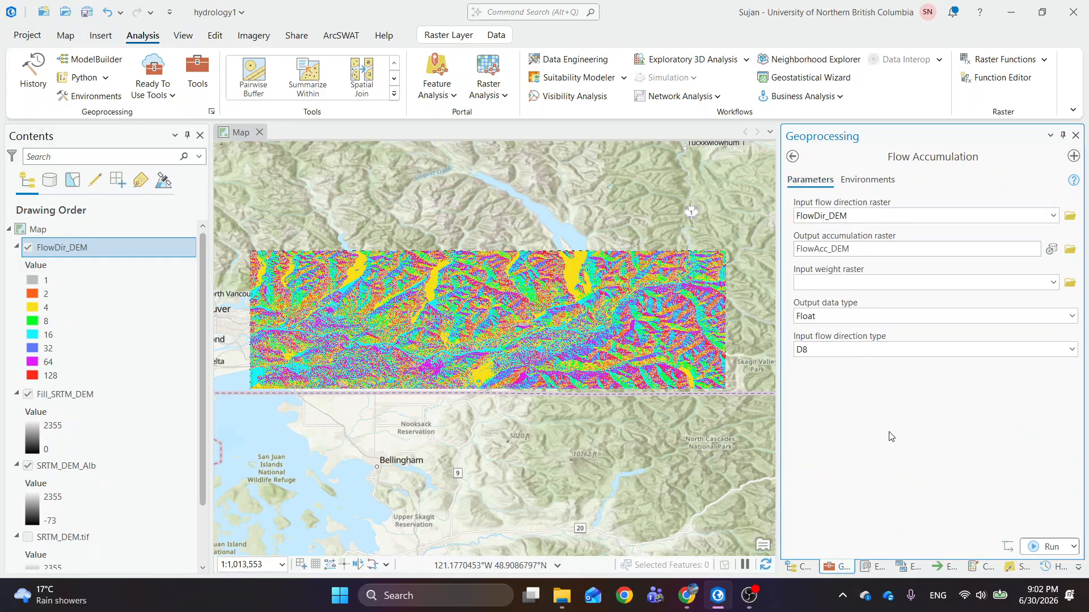
click(1048, 547)
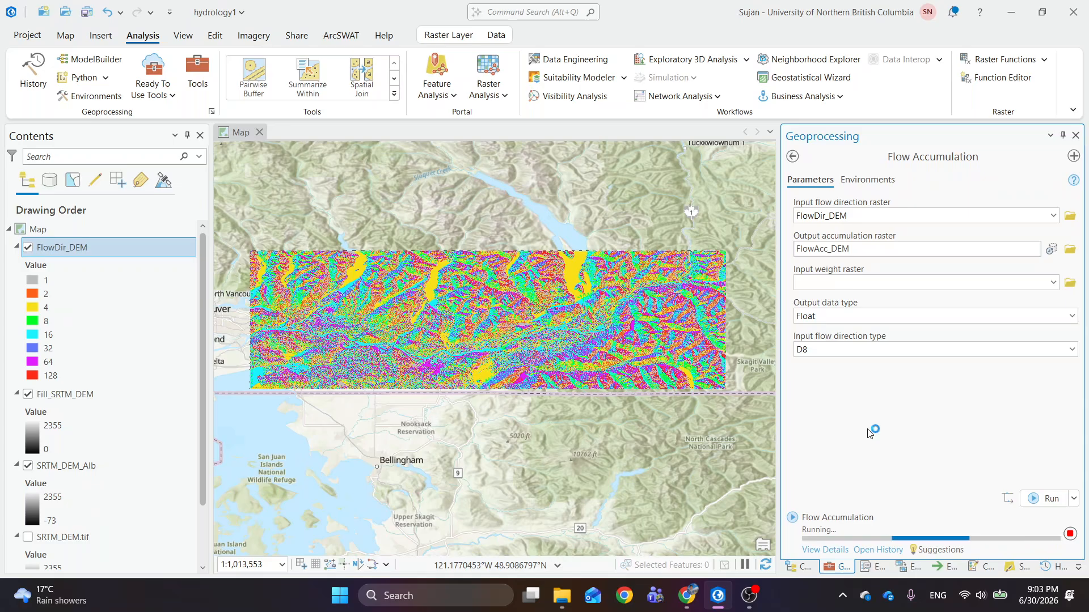
Step: Switch to the Chrome browser and review the usage notes and parameters in the Flow Accumulation documentation
click(687, 594)
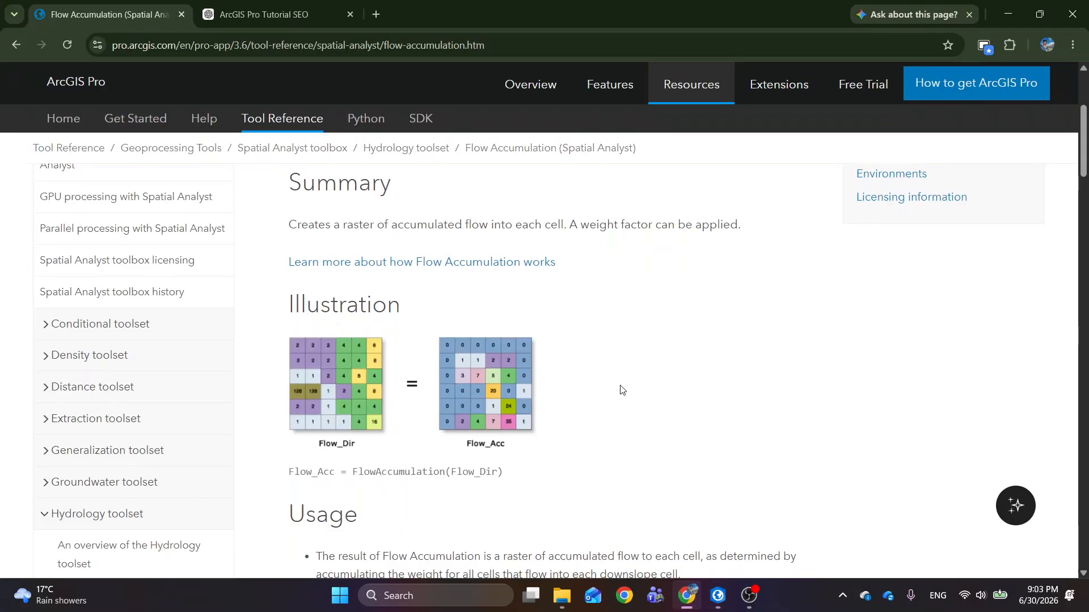
scroll(620, 389, down, 5)
scroll(622, 390, down, 8)
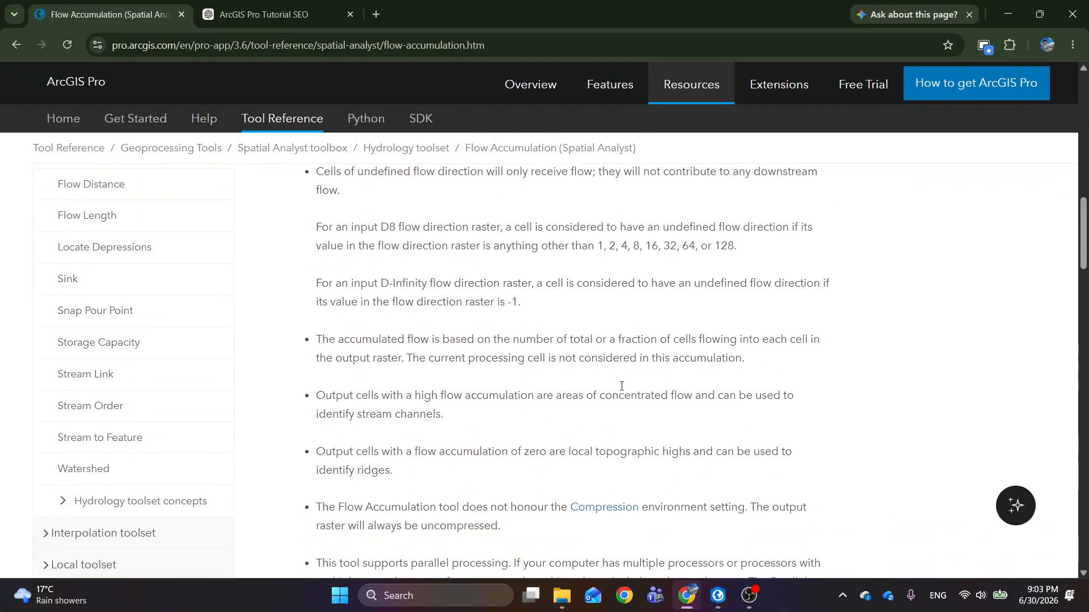
scroll(622, 386, down, 10)
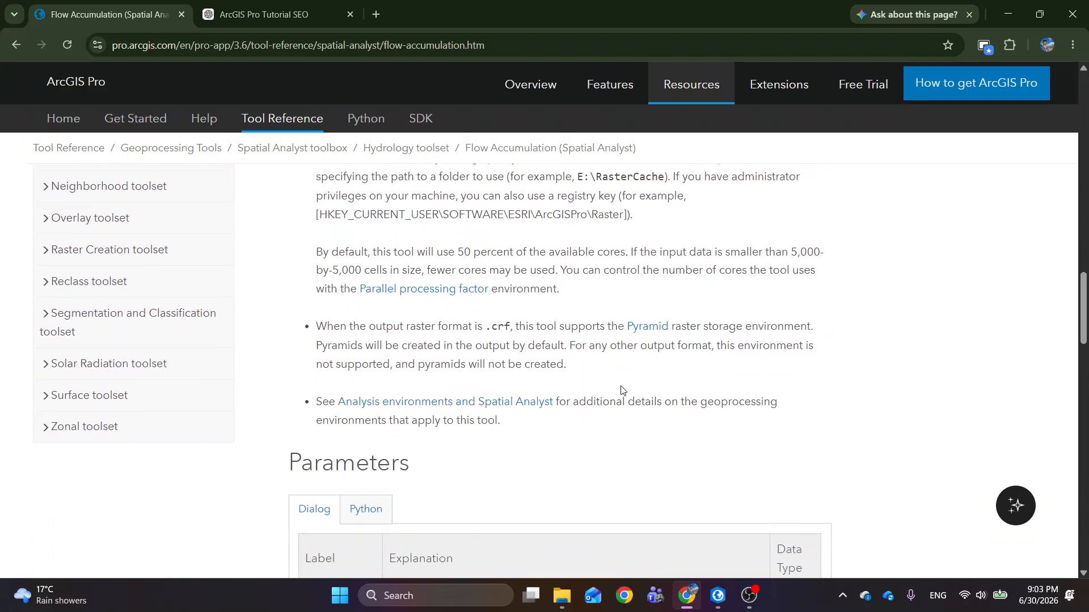
scroll(621, 386, down, 10)
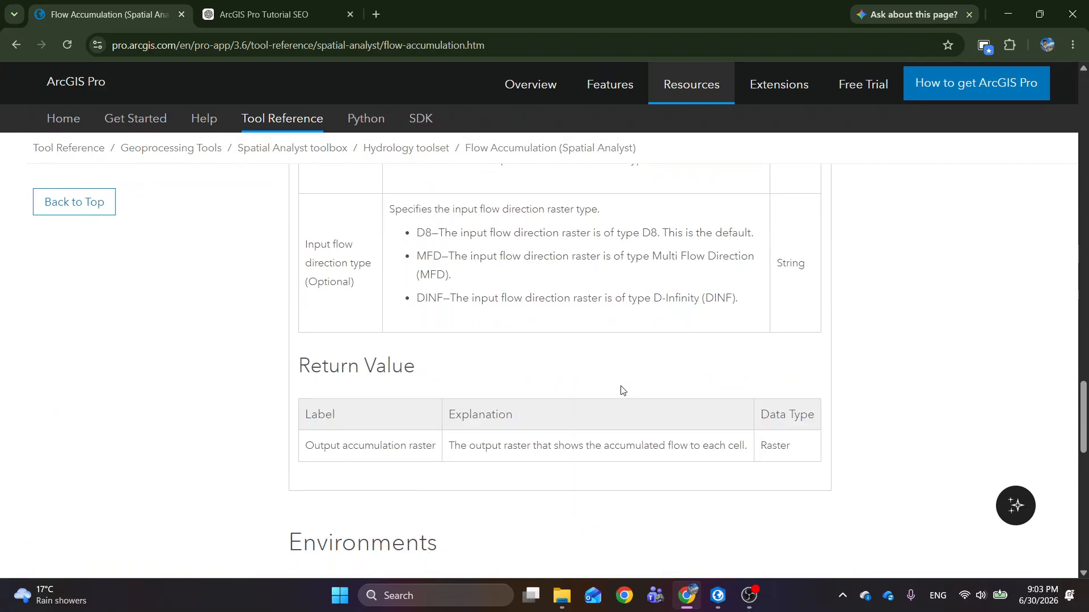
Step: Review the summary and the Flow_Dir to Flow_Acc illustration in the Flow Accumulation documentation
scroll(621, 390, up, 3)
scroll(622, 390, up, 20)
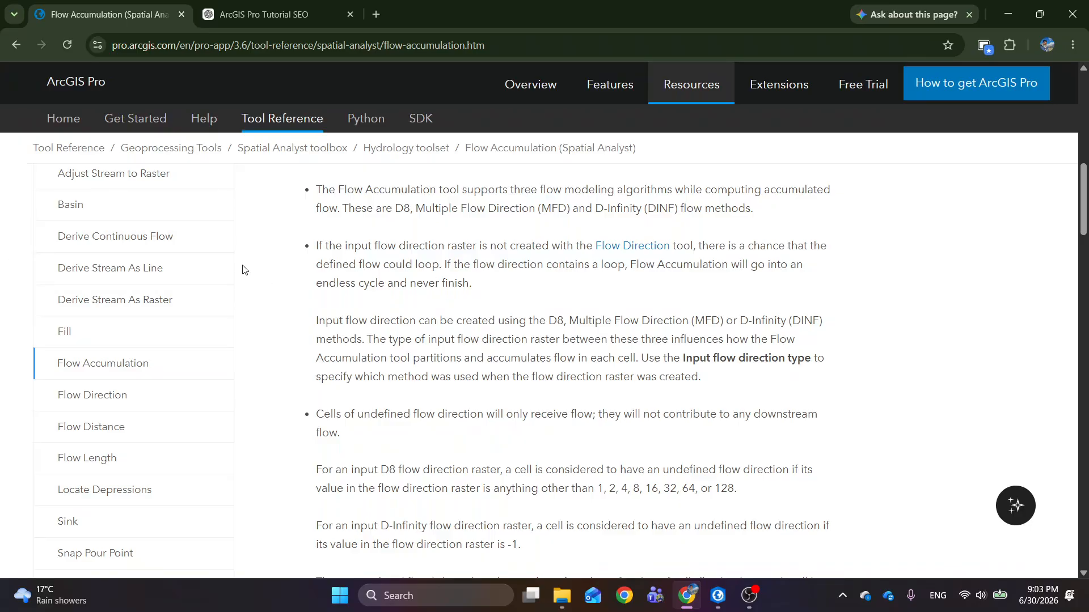
scroll(347, 282, up, 15)
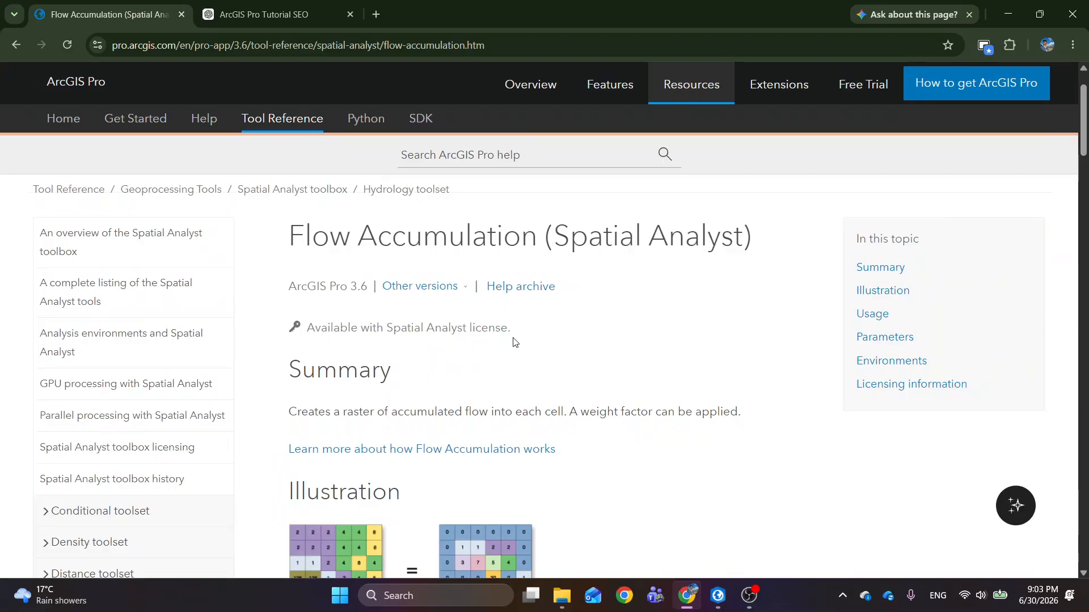
scroll(510, 329, down, 3)
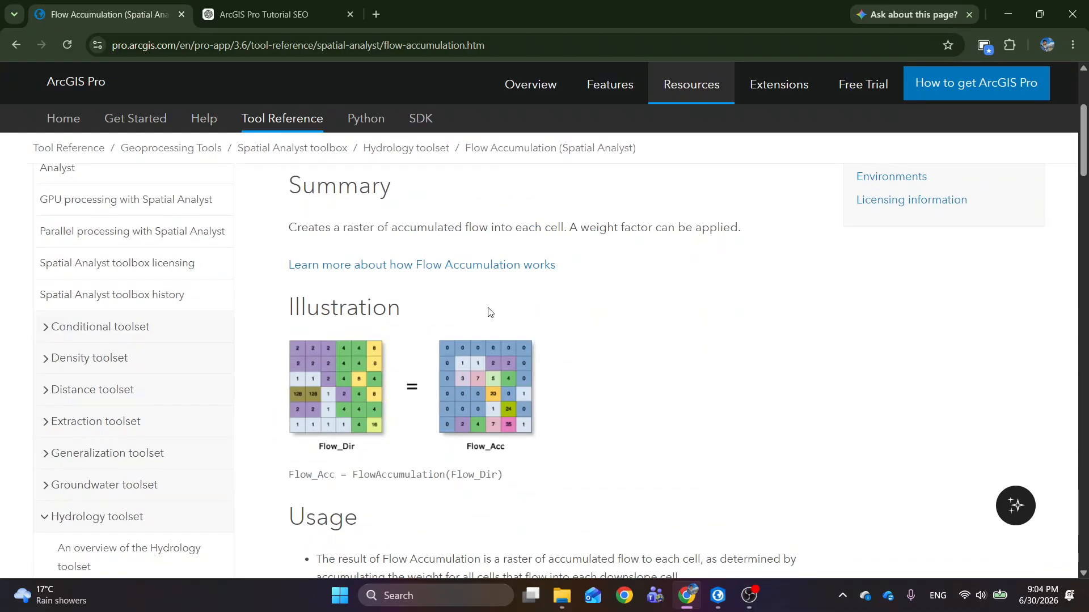
Step: Switch to ArcGIS Pro and examine the high-accumulation channels of FlowAcc_DEM, from the western main channel to the northeastern tributaries
click(718, 600)
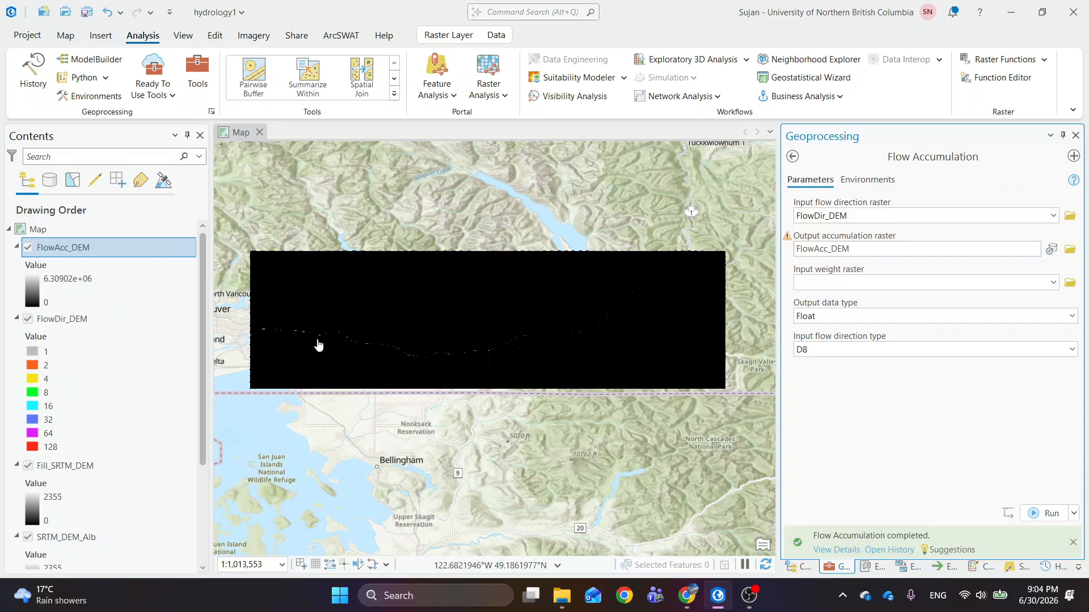
scroll(345, 348, up, 5)
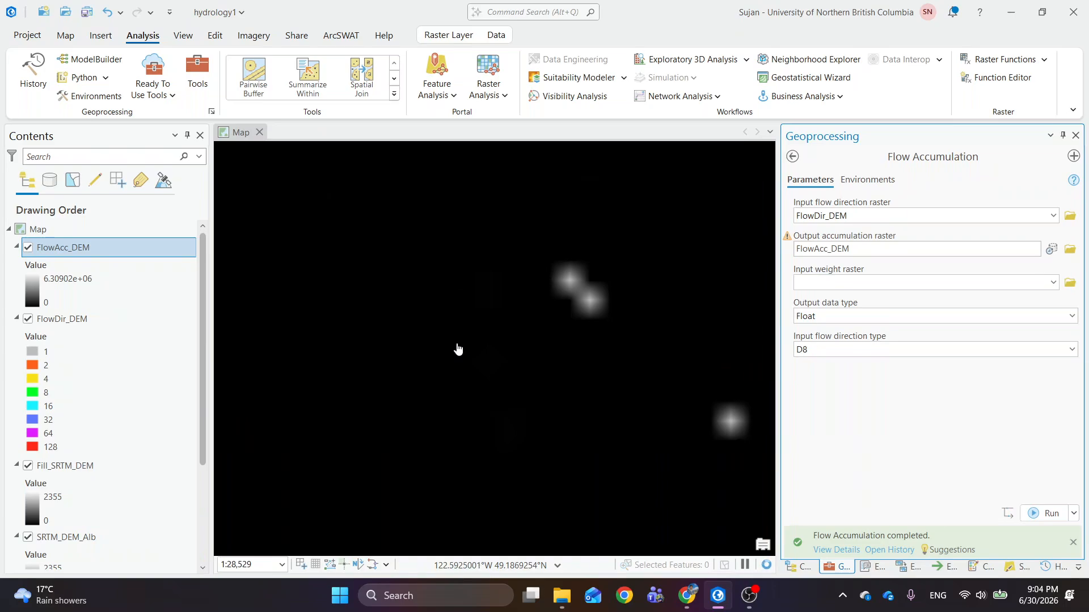
drag(513, 380, 391, 382)
drag(560, 468, 375, 368)
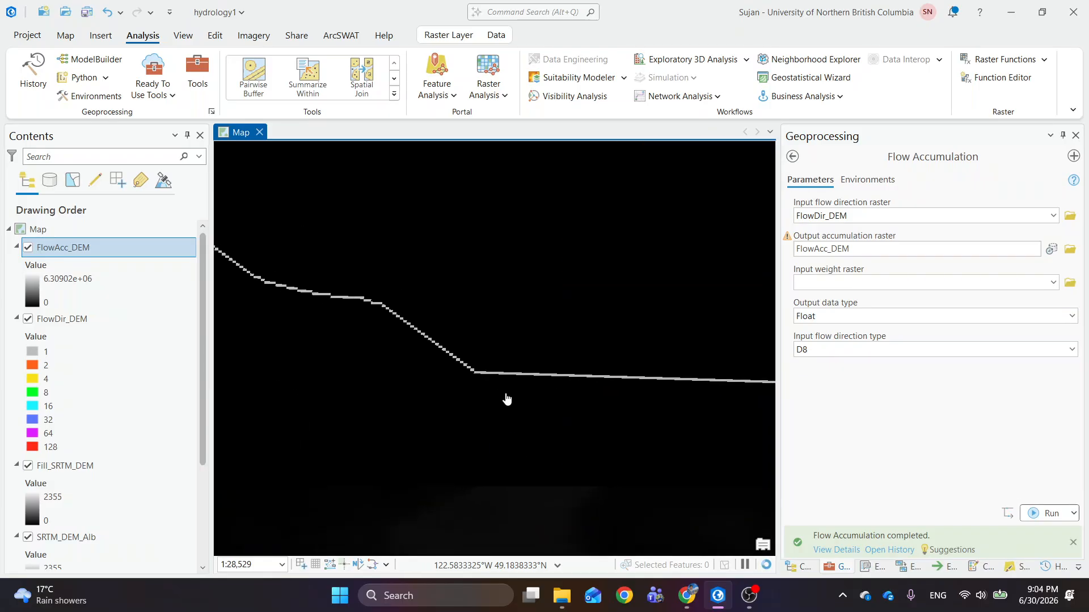
scroll(493, 378, down, 4)
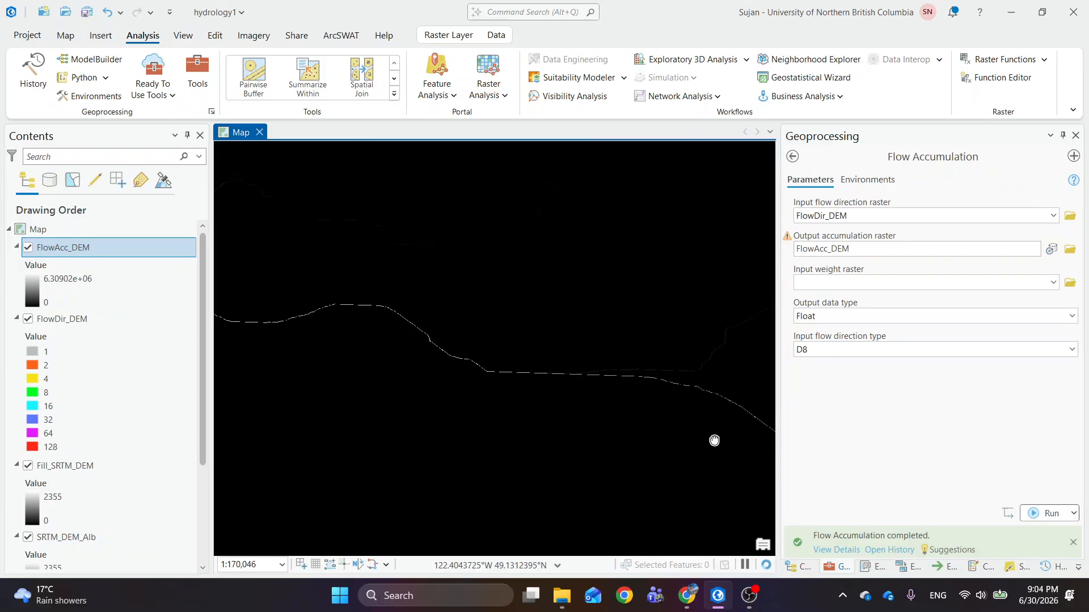
drag(712, 440, 409, 346)
scroll(479, 367, down, 3)
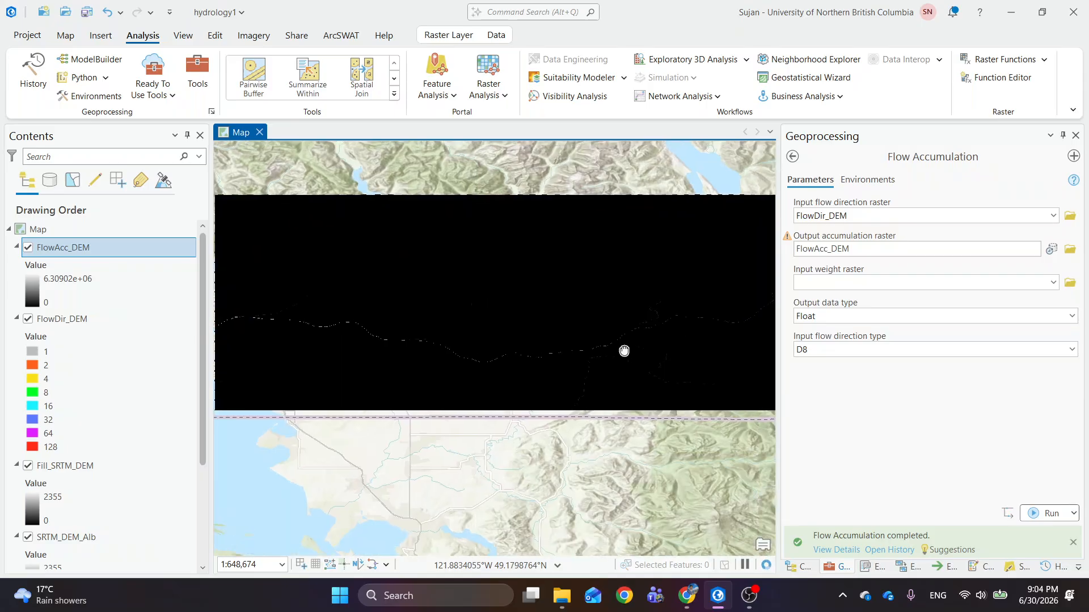
scroll(603, 329, up, 6)
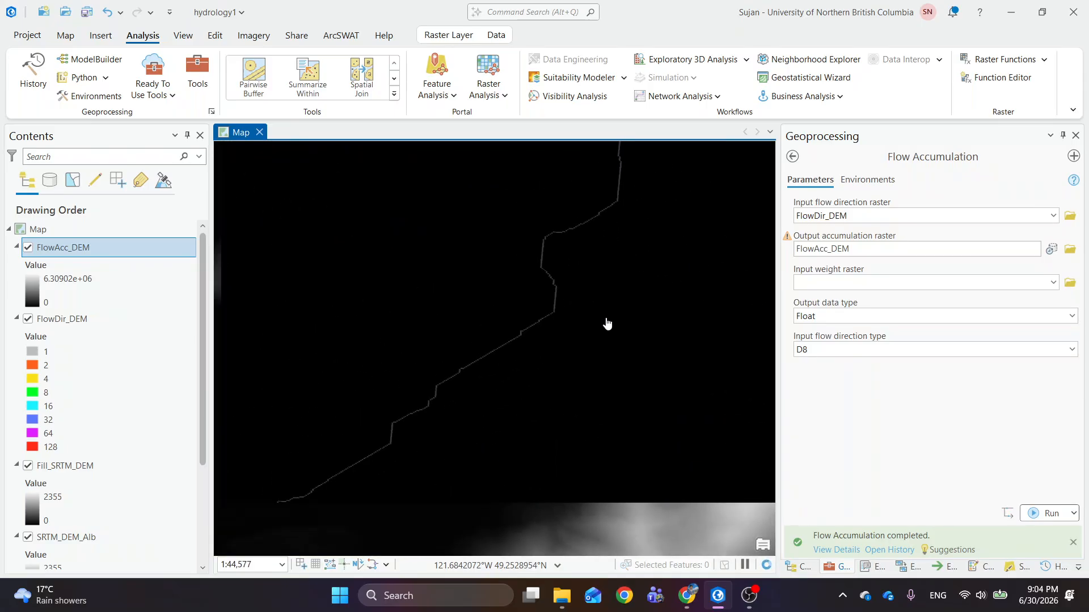
scroll(566, 425, down, 1)
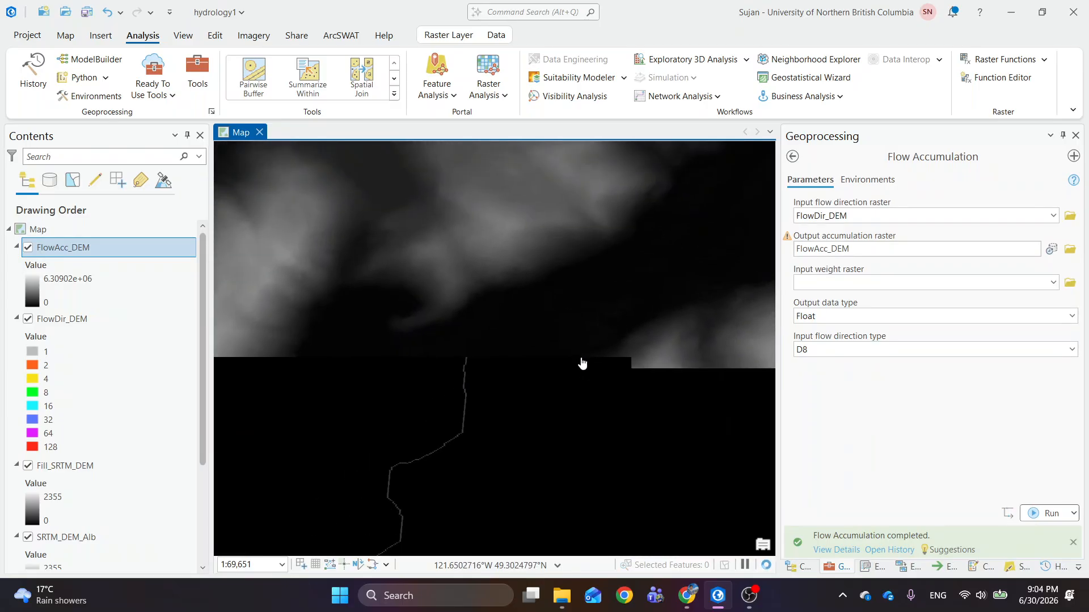
drag(671, 310, 484, 419)
drag(708, 275, 569, 363)
drag(628, 390, 595, 335)
scroll(478, 370, up, 4)
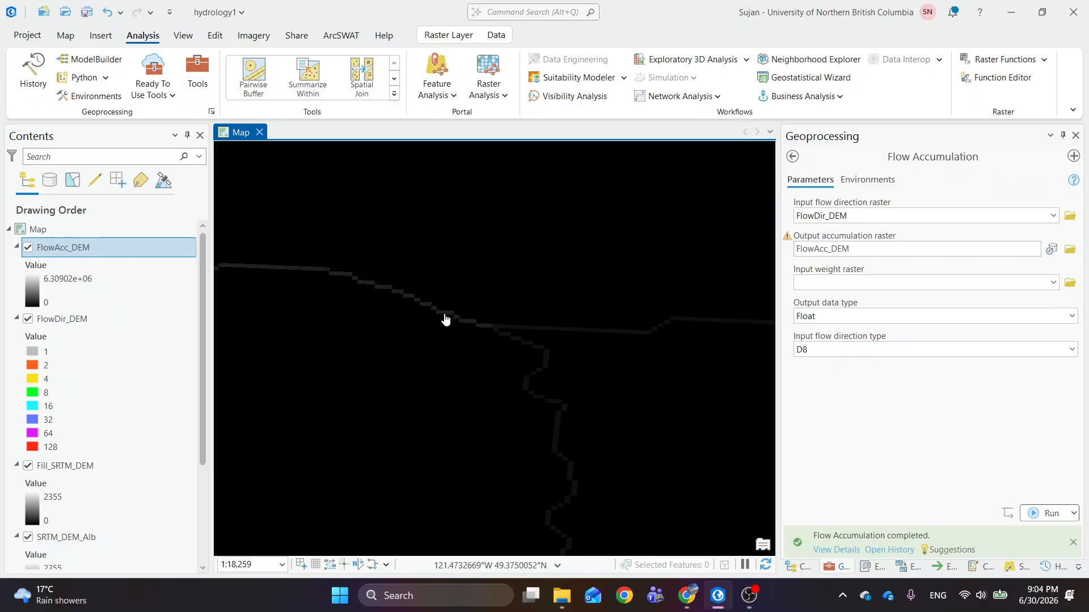
Step: Hide the FlowDir_DEM, Fill_SRTM_DEM and SRTM_DEM_Alb layers, leaving FlowAcc_DEM displayed at the channel confluence
scroll(445, 320, up, 4)
click(28, 319)
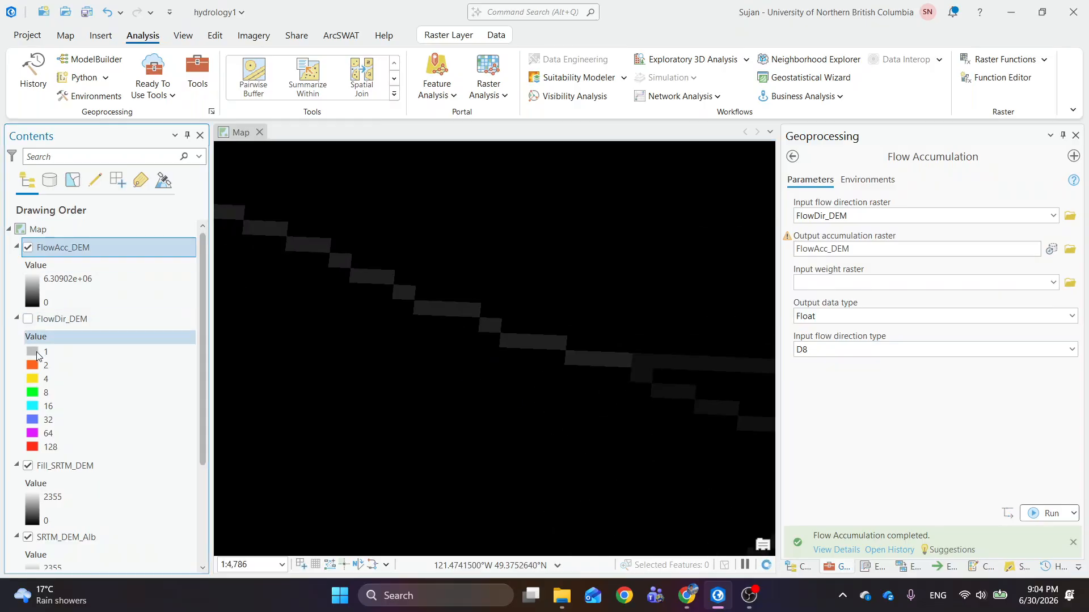
scroll(36, 351, down, 3)
click(28, 364)
click(28, 436)
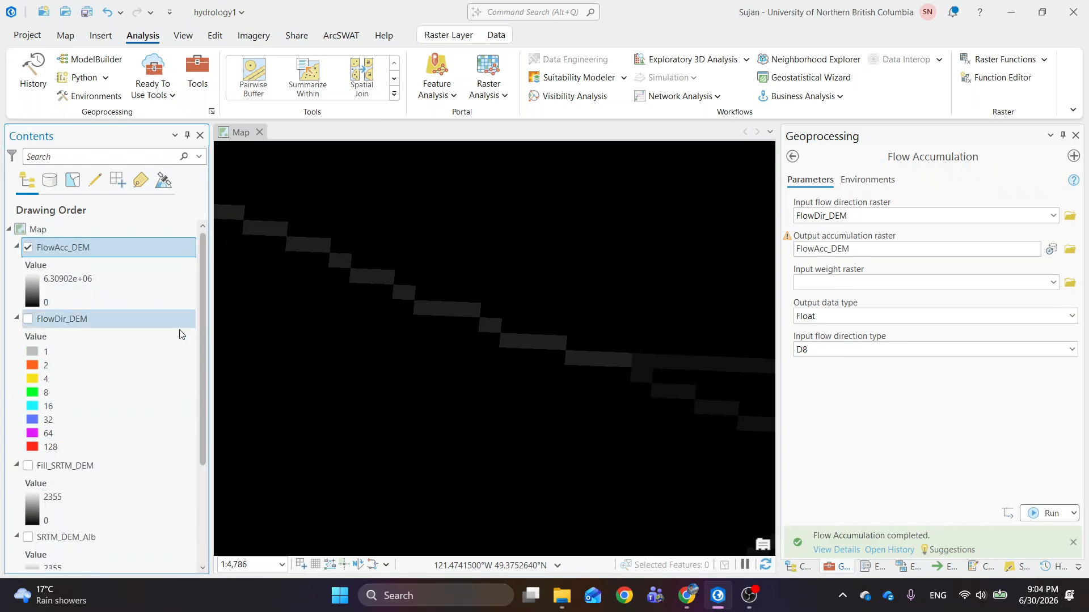
Step: Identify the FlowAcc_DEM pixel values on the main channel, on its upstream branch and in the dark area beside it
click(428, 315)
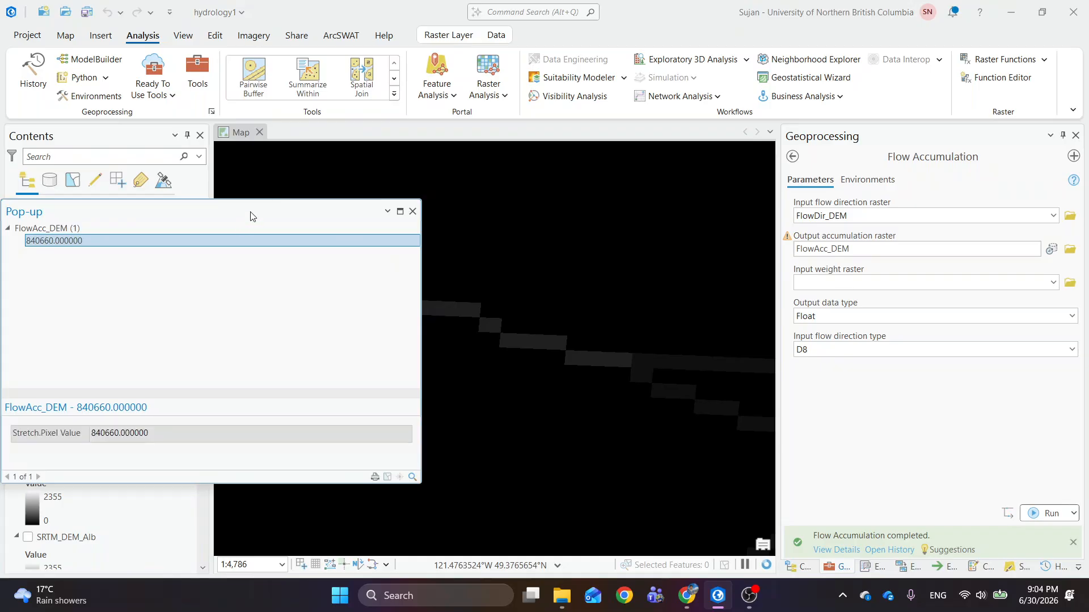
drag(252, 216, 894, 50)
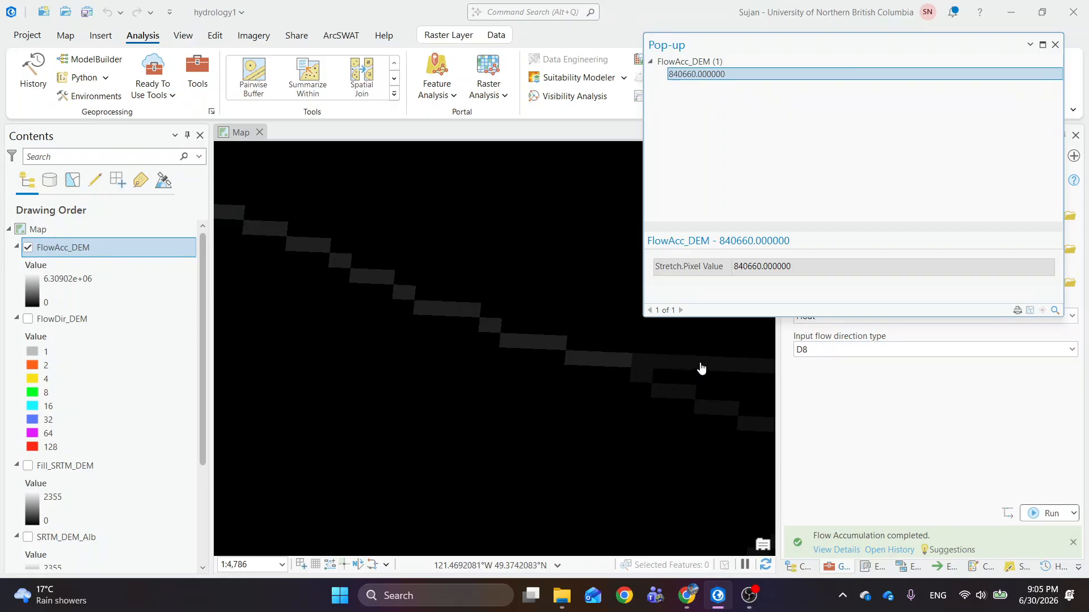
click(720, 369)
click(716, 416)
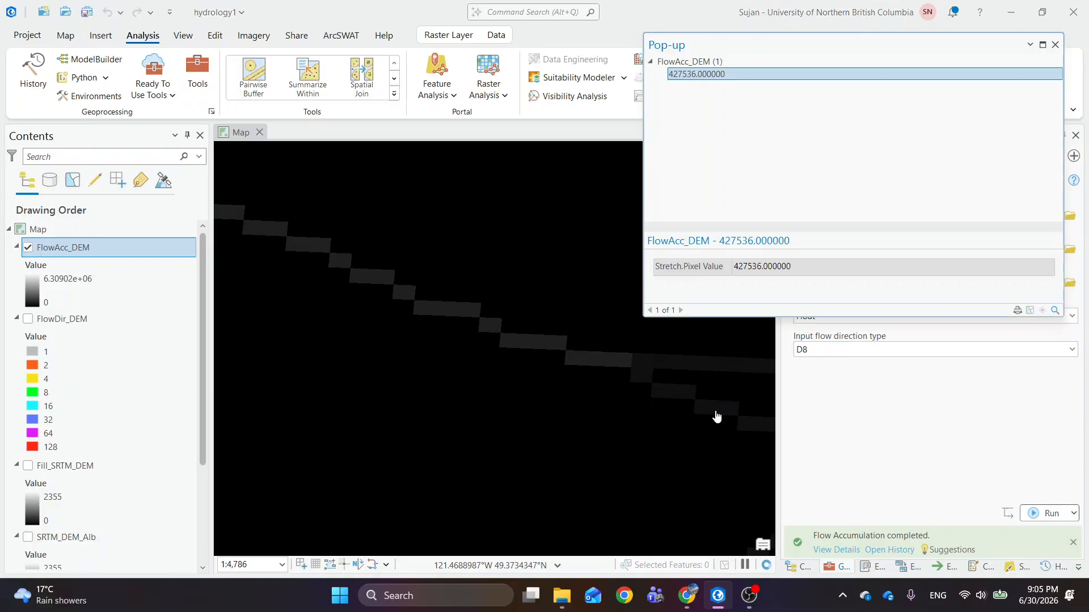
click(529, 287)
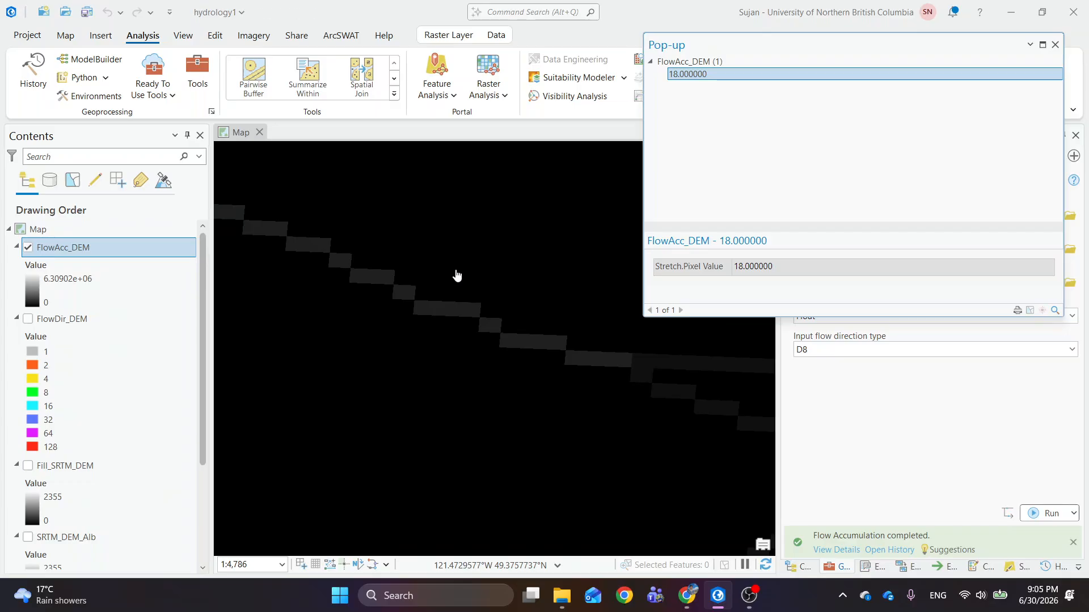
Step: Check the accumulation value of a channel cell just downstream of the confluence
drag(494, 364, 421, 362)
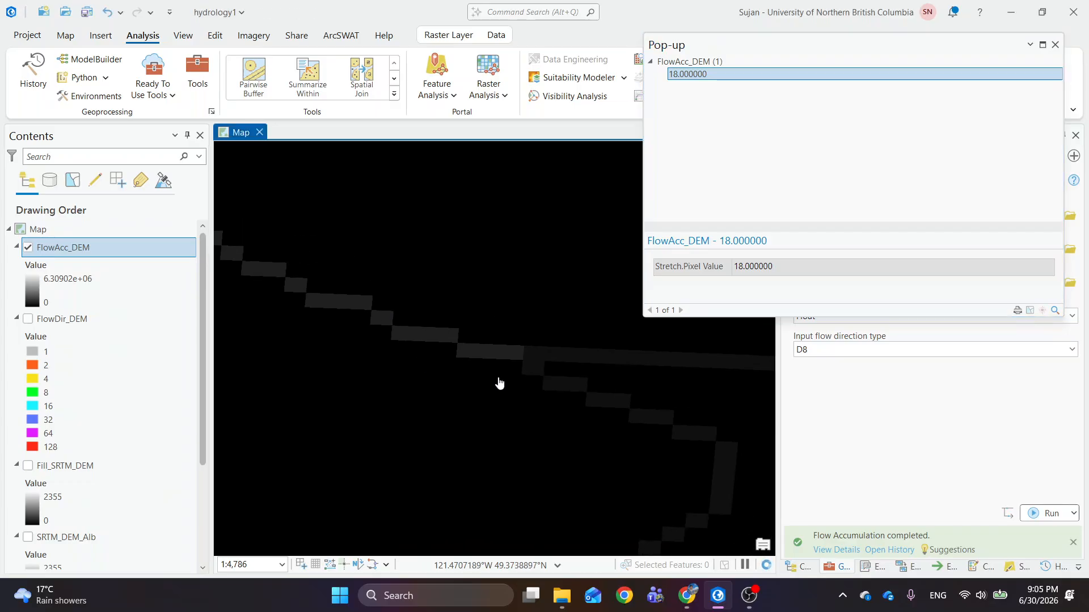
drag(498, 382, 474, 381)
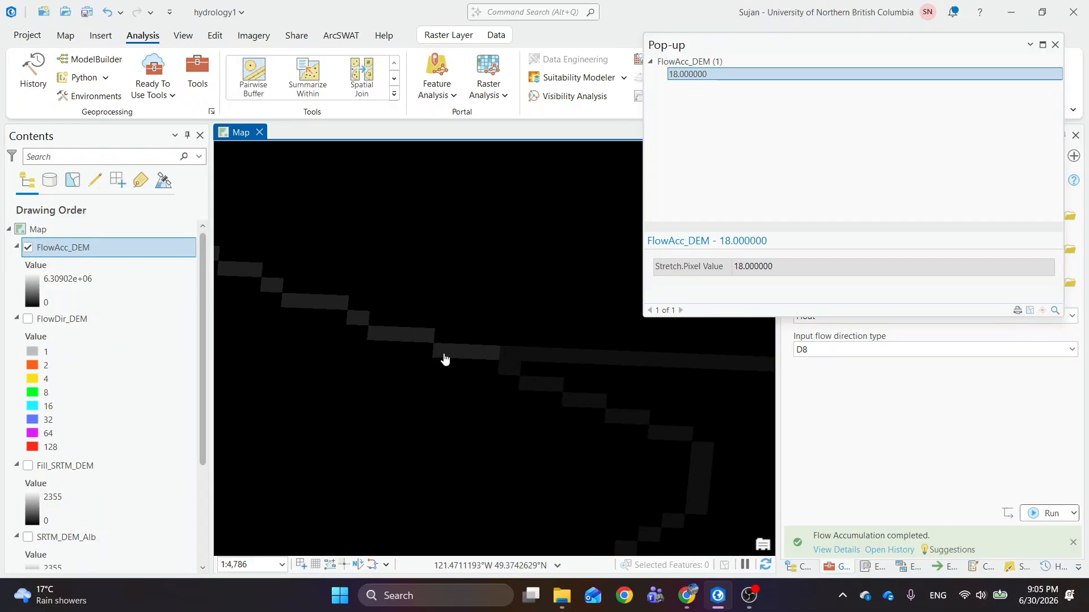
click(444, 355)
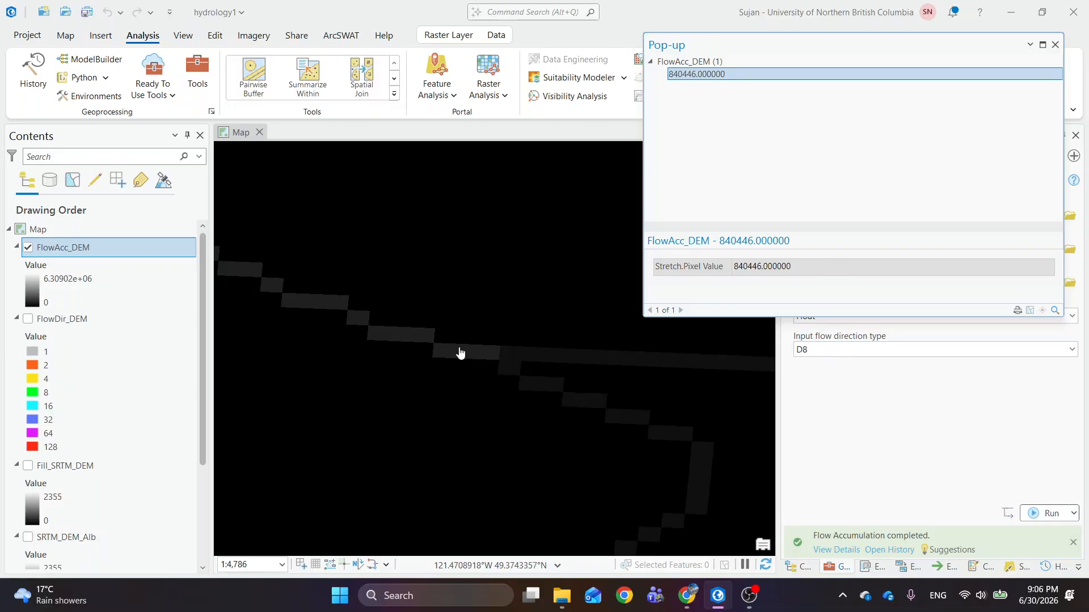
Step: Examine how the FlowAcc_DEM channels join and continue westward across the full raster extent
scroll(467, 375, down, 5)
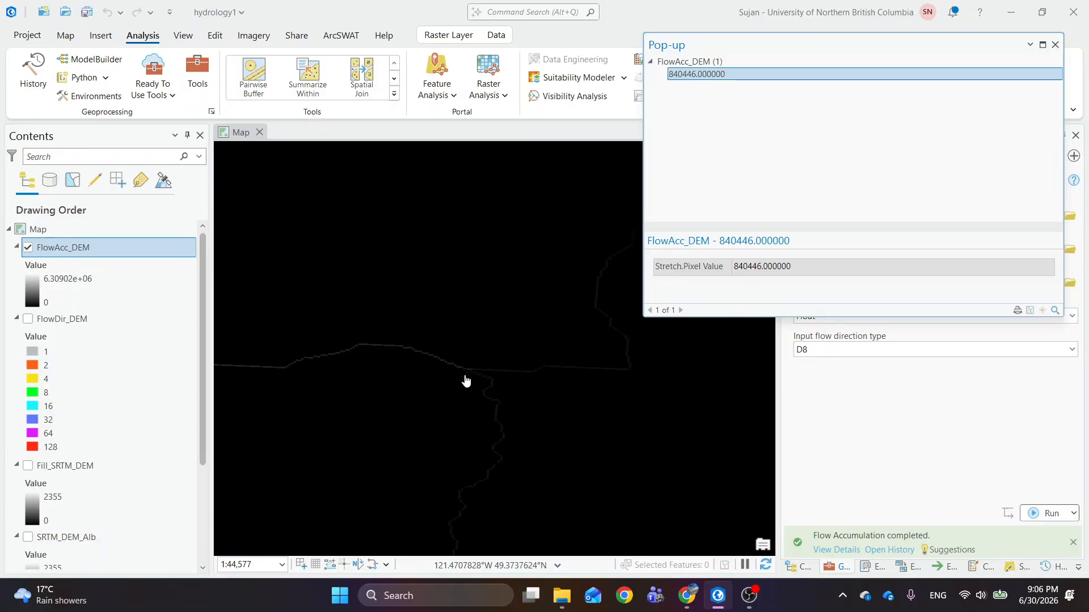
scroll(482, 379, down, 2)
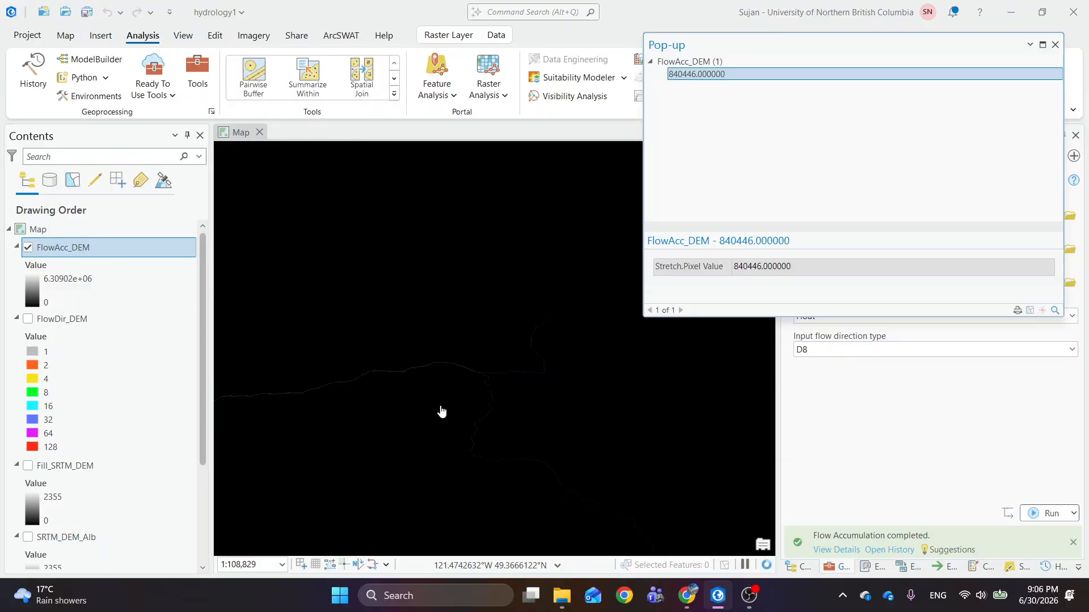
scroll(445, 386, down, 3)
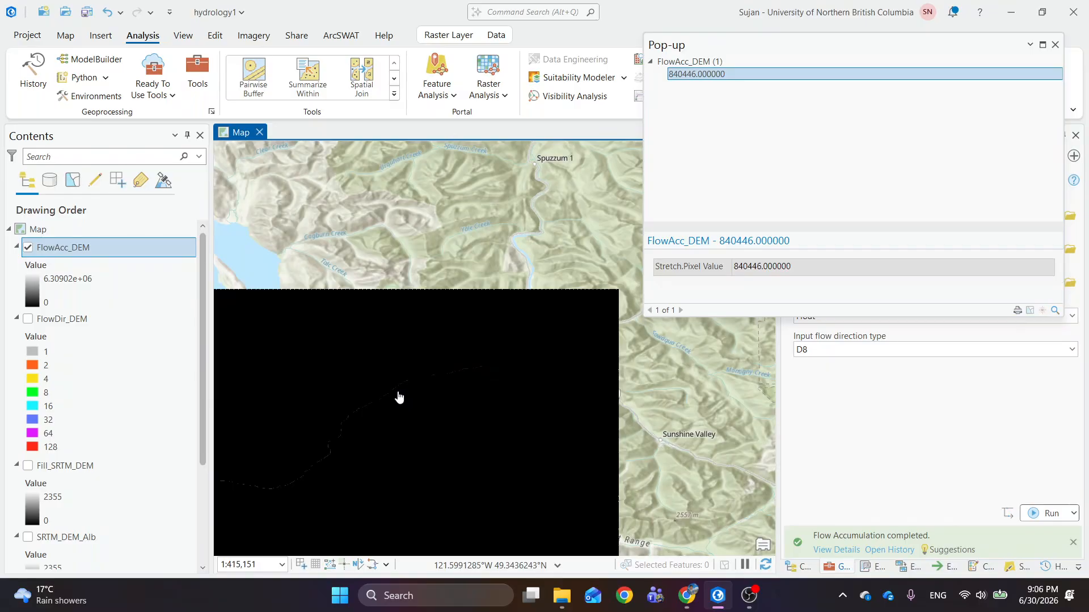
drag(416, 399, 498, 308)
scroll(479, 349, down, 1)
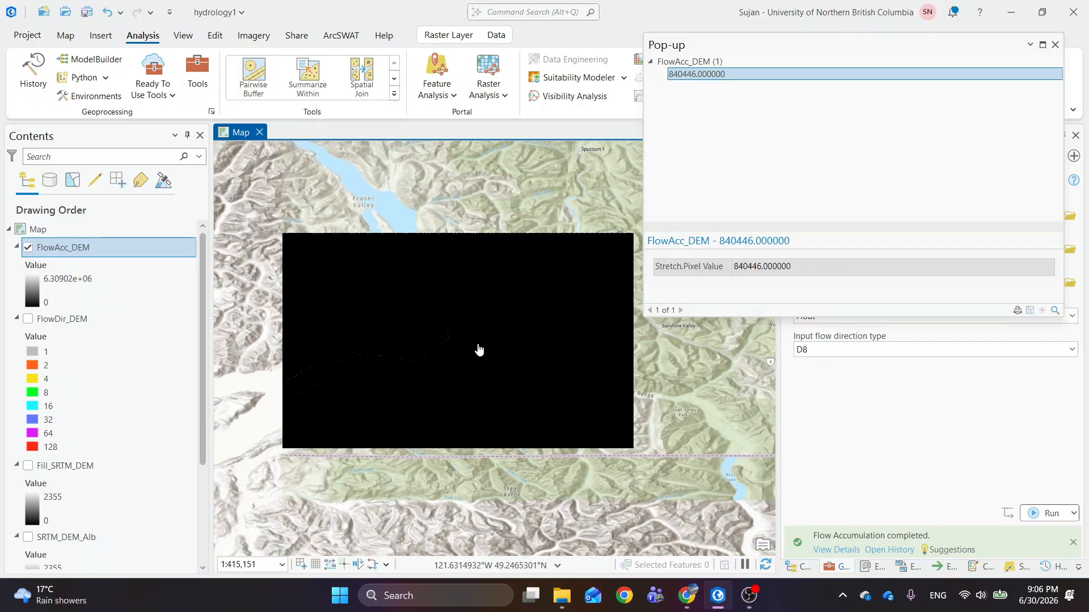
drag(467, 400, 553, 403)
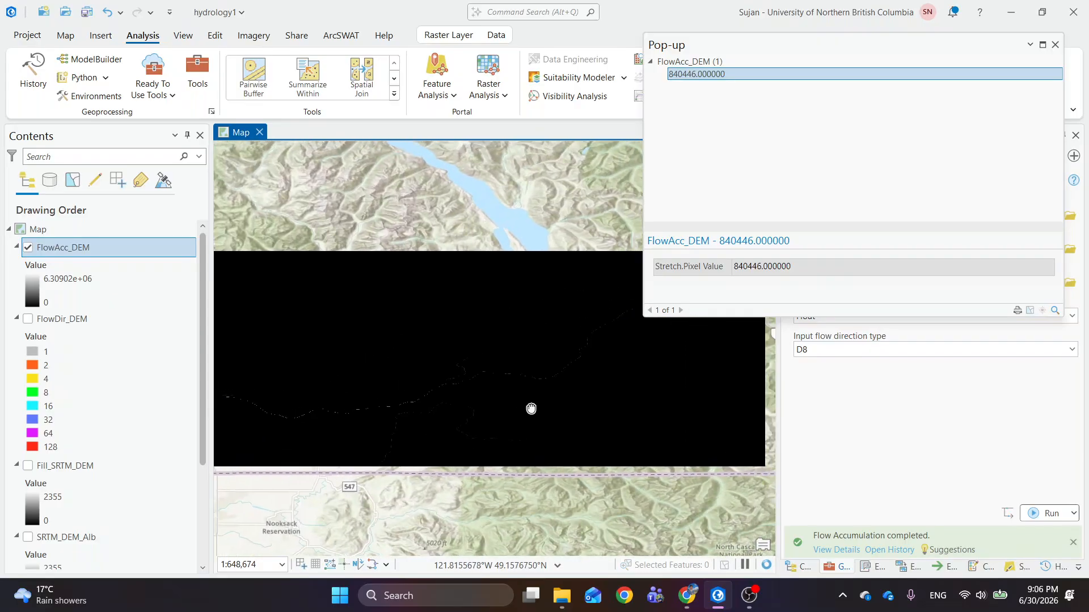
scroll(508, 391, down, 1)
drag(403, 397, 440, 394)
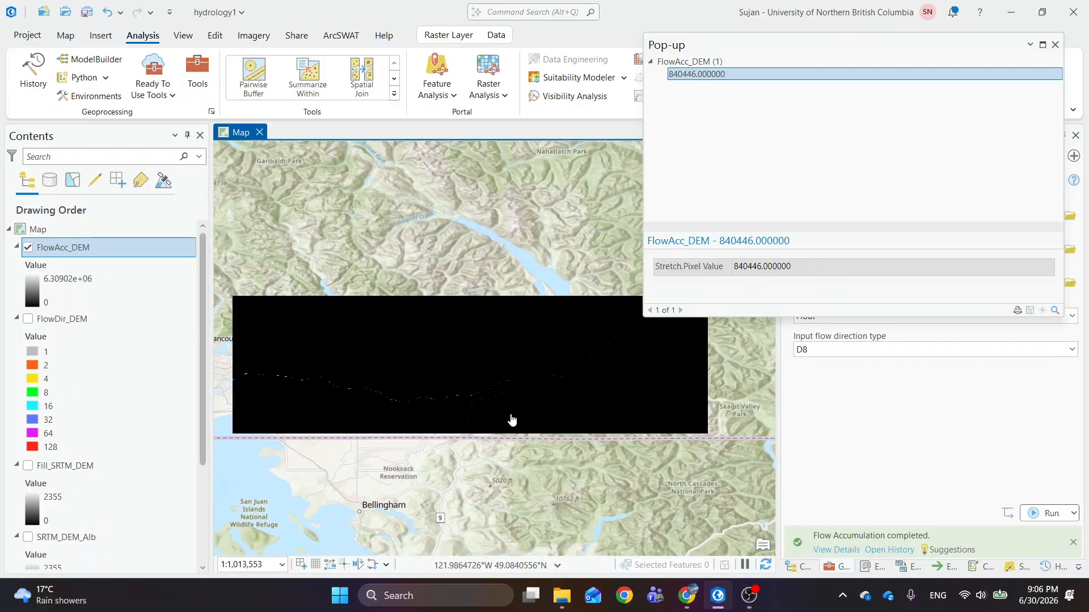
Step: Compare the pixel values of two diagonally adjacent cells on the brighter main channel in the middle of FlowAcc_DEM
scroll(516, 402, up, 4)
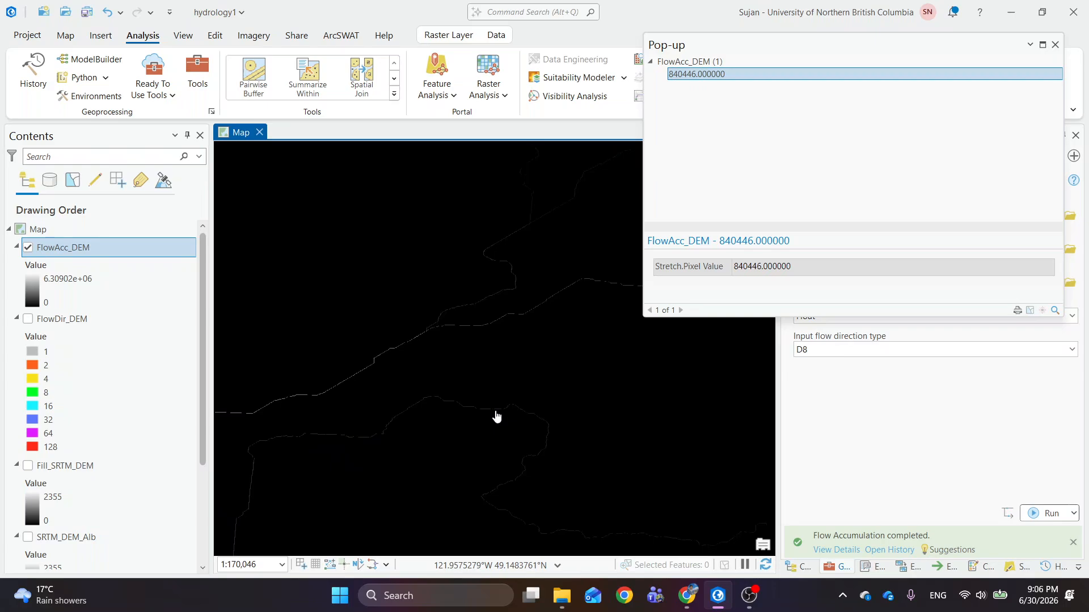
scroll(393, 358, up, 6)
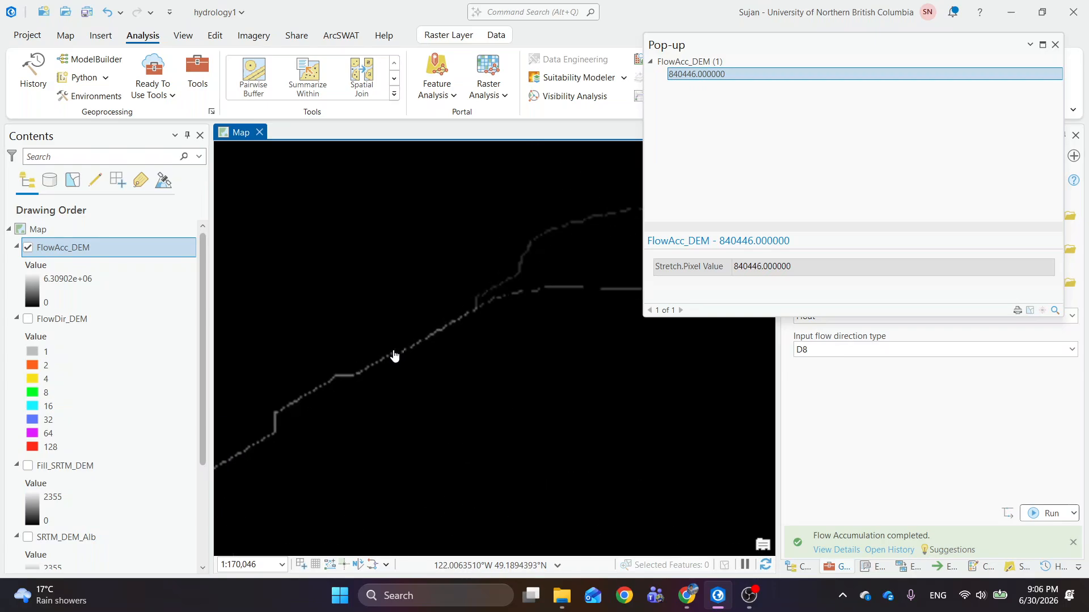
scroll(408, 337, up, 3)
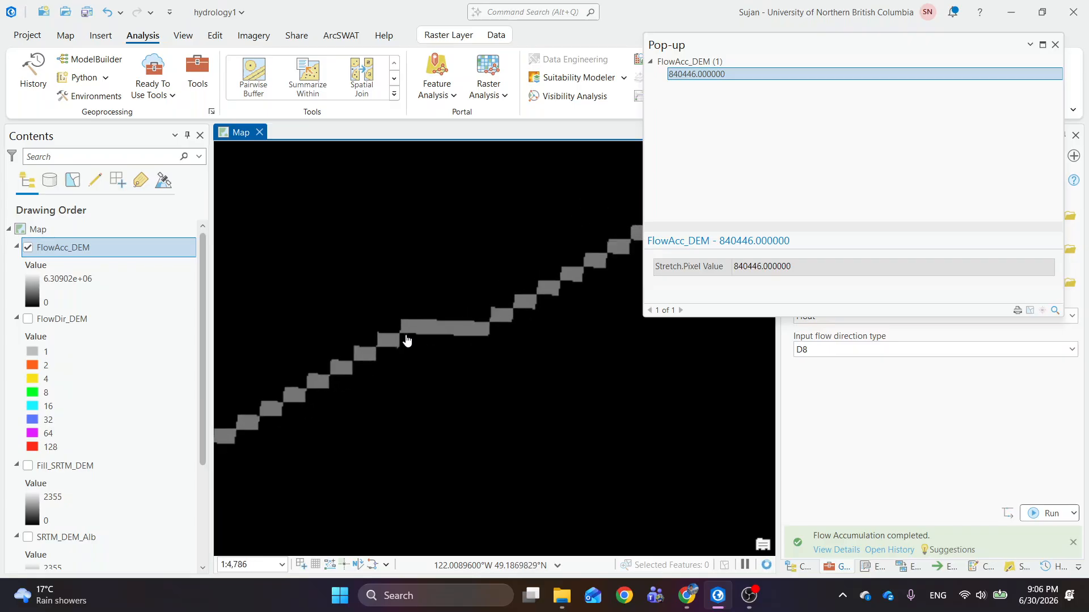
scroll(411, 333, up, 3)
click(413, 321)
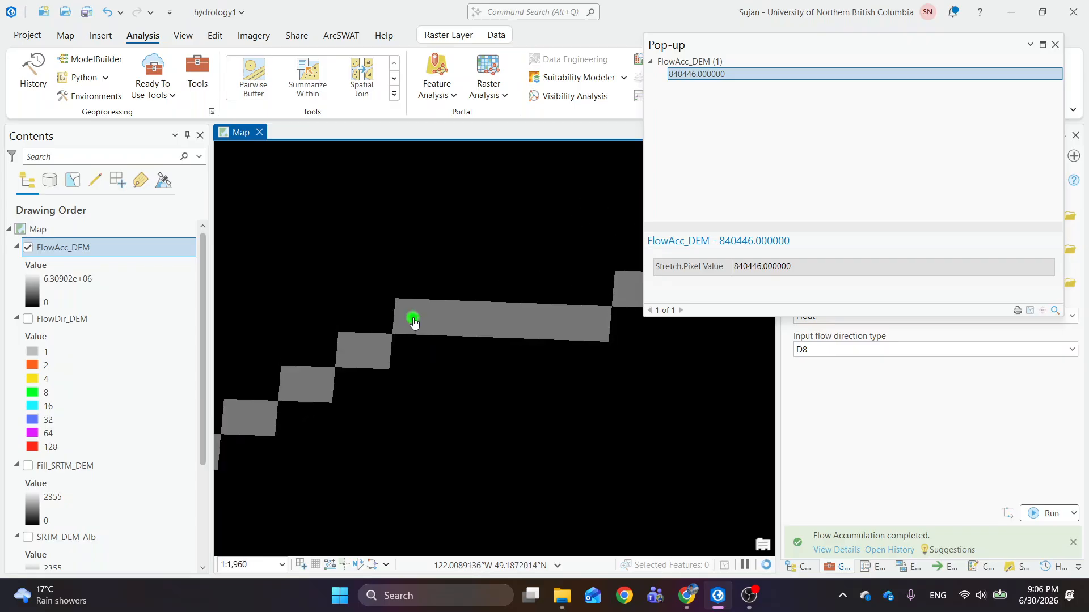
click(375, 355)
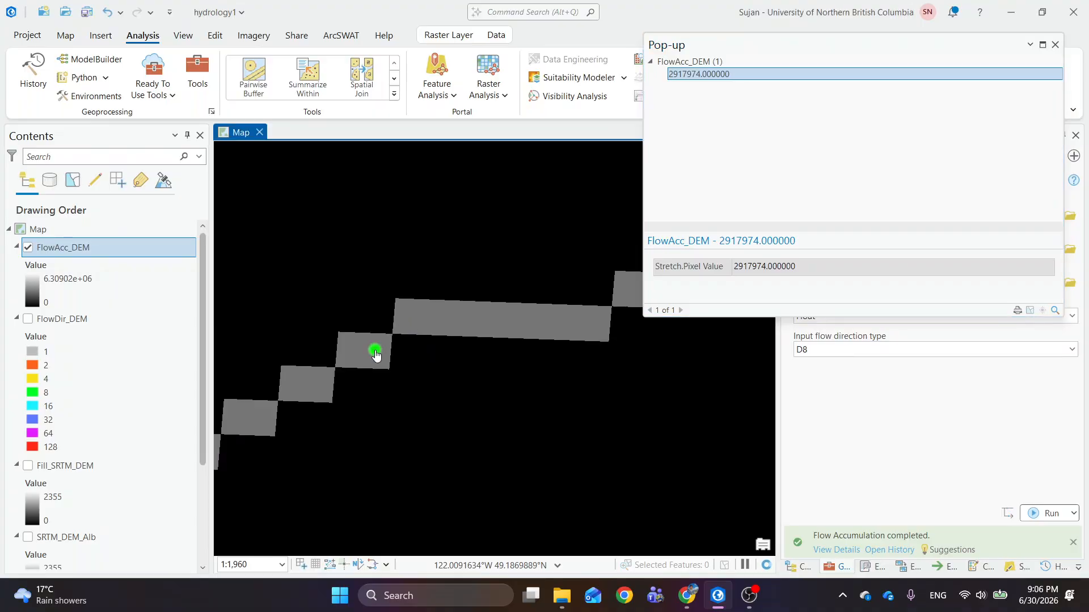
click(411, 317)
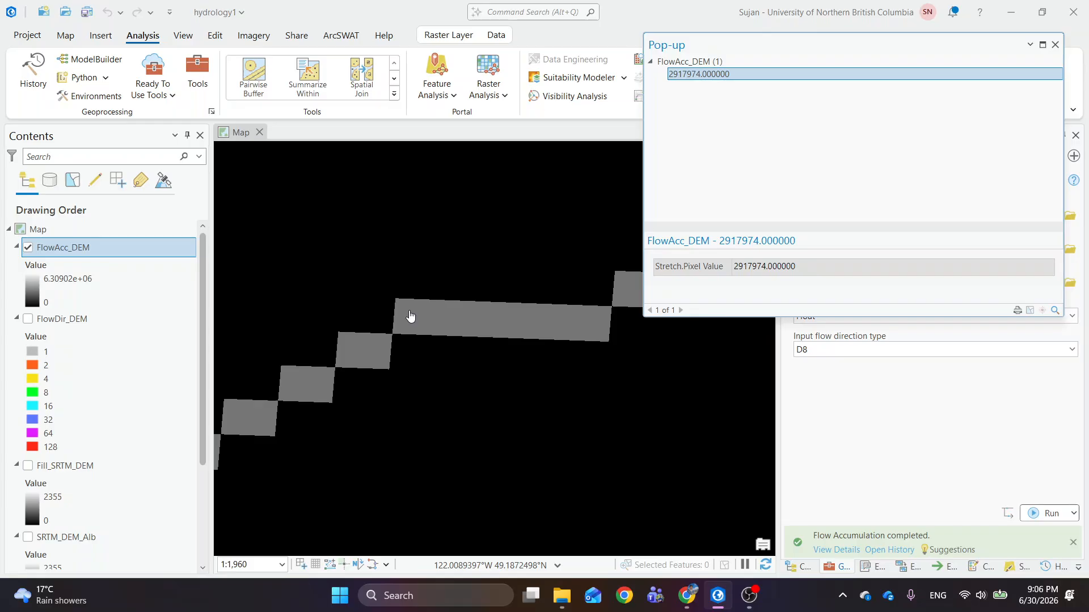
click(374, 356)
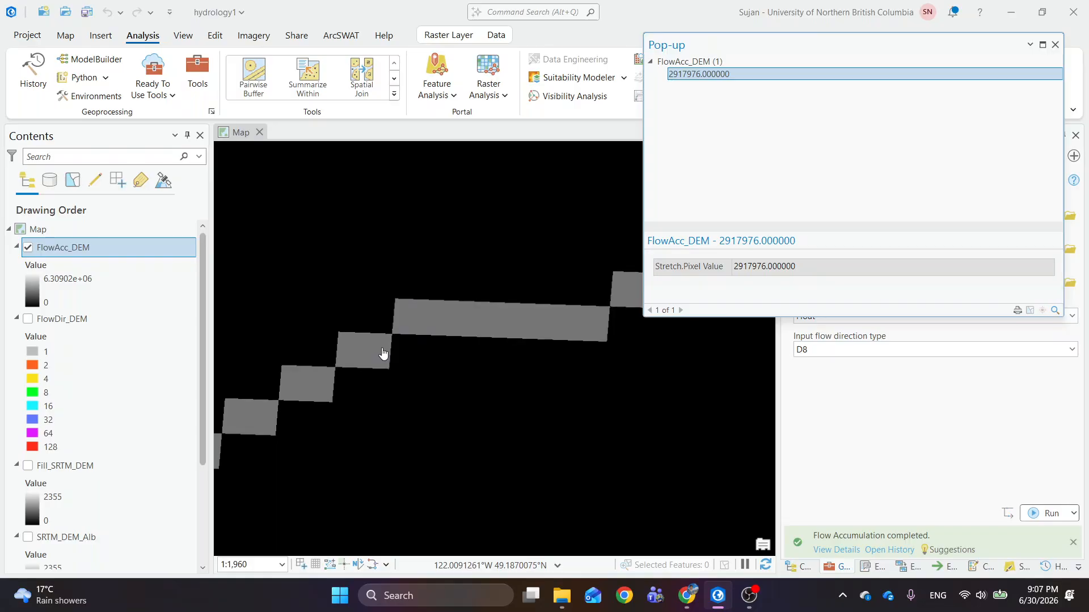
Step: Close the pixel value pop-up and view the whole FlowAcc_DEM raster on the map
scroll(382, 353, down, 5)
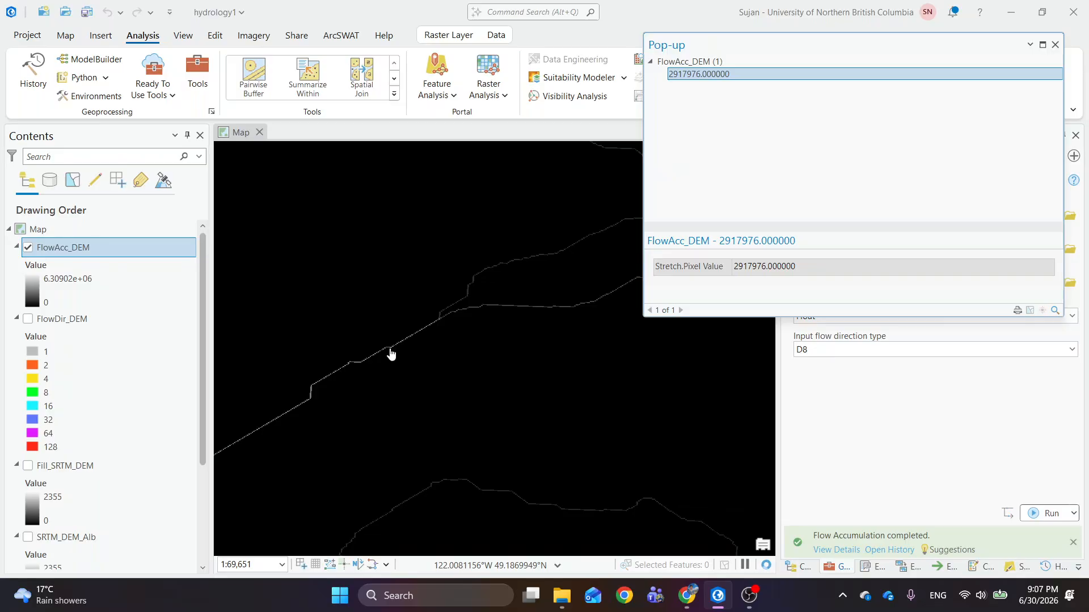
scroll(393, 355, down, 3)
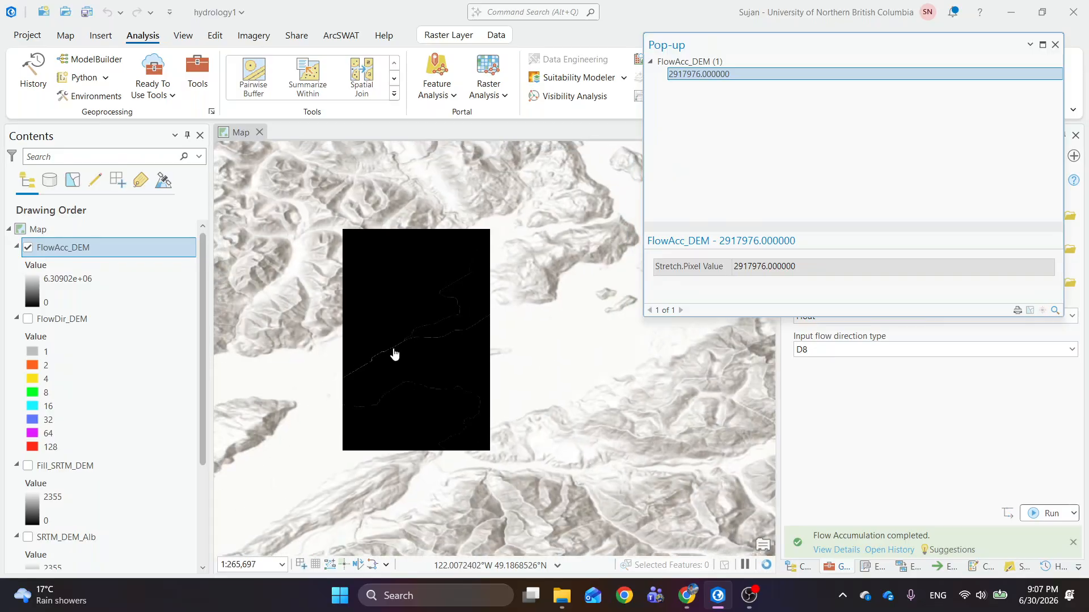
scroll(451, 345, down, 1)
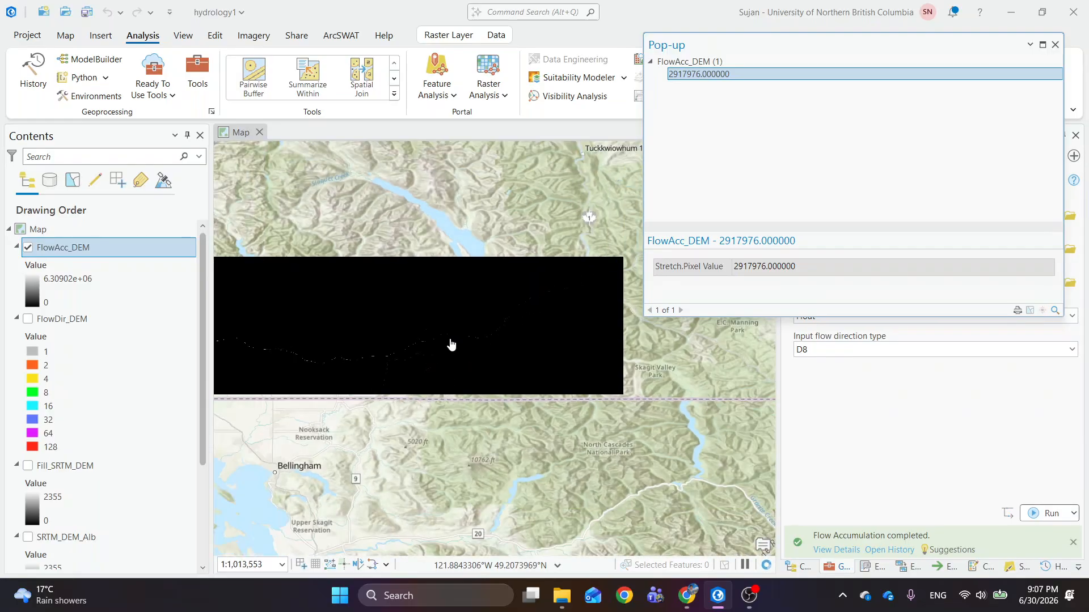
click(1054, 44)
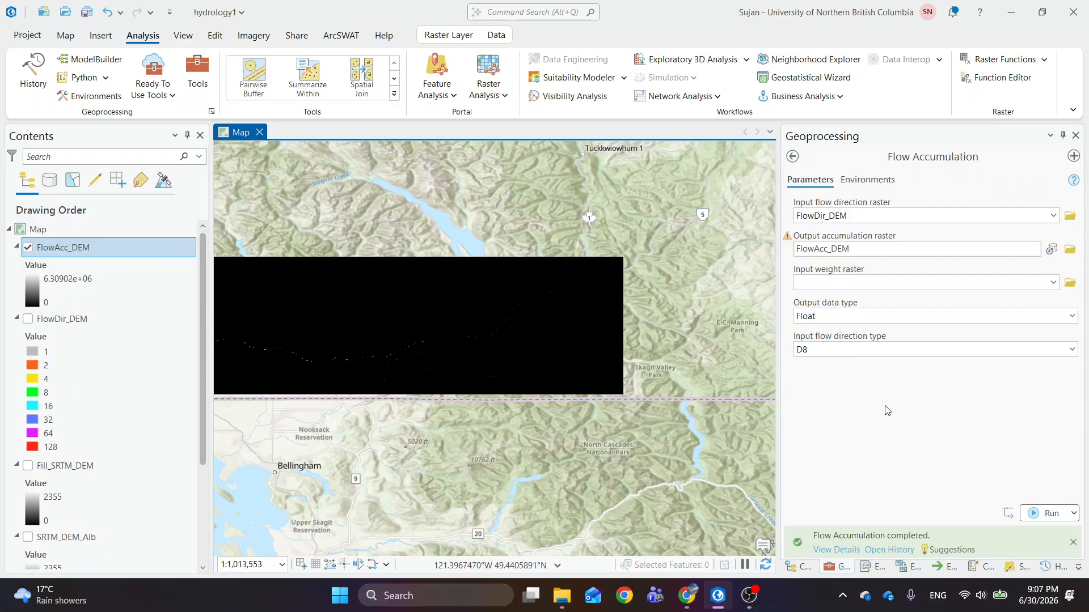
drag(398, 313, 497, 296)
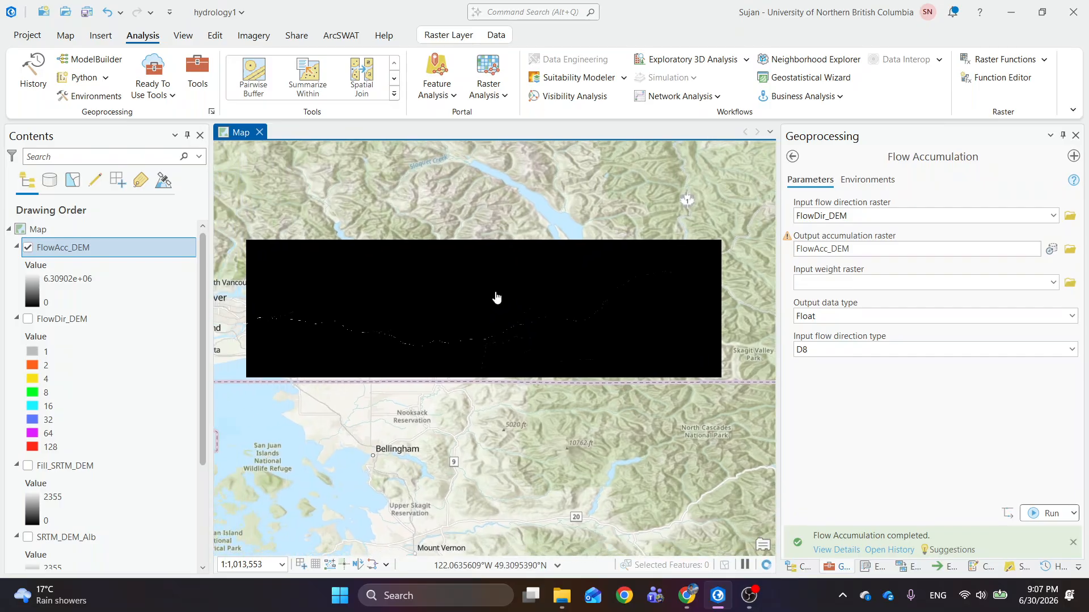